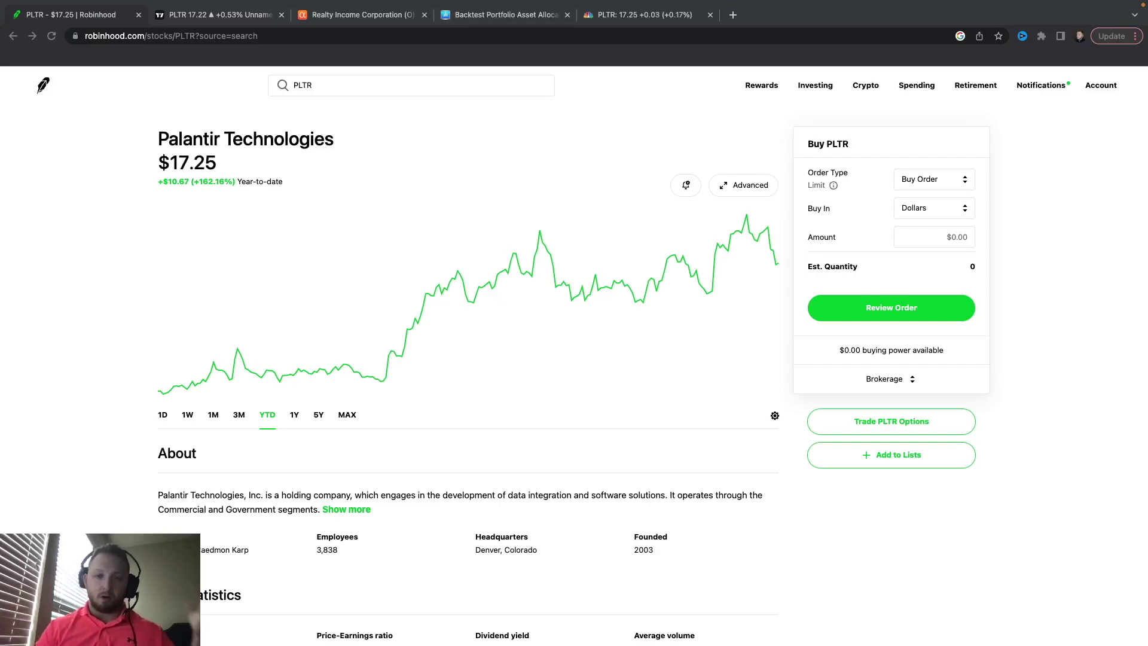
# - Zoom TradingView's PLTR daily chart out to show price history back to 2020
pyautogui.click(227, 16)
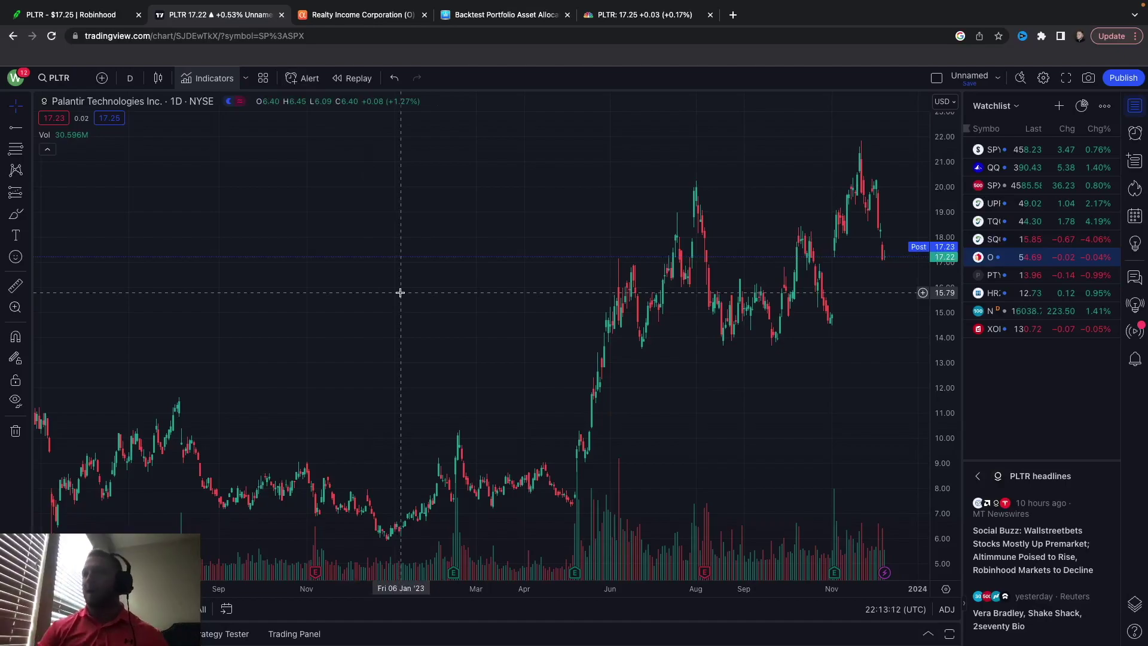
pyautogui.scroll(-5, 400, 293)
pyautogui.scroll(-8, 400, 292)
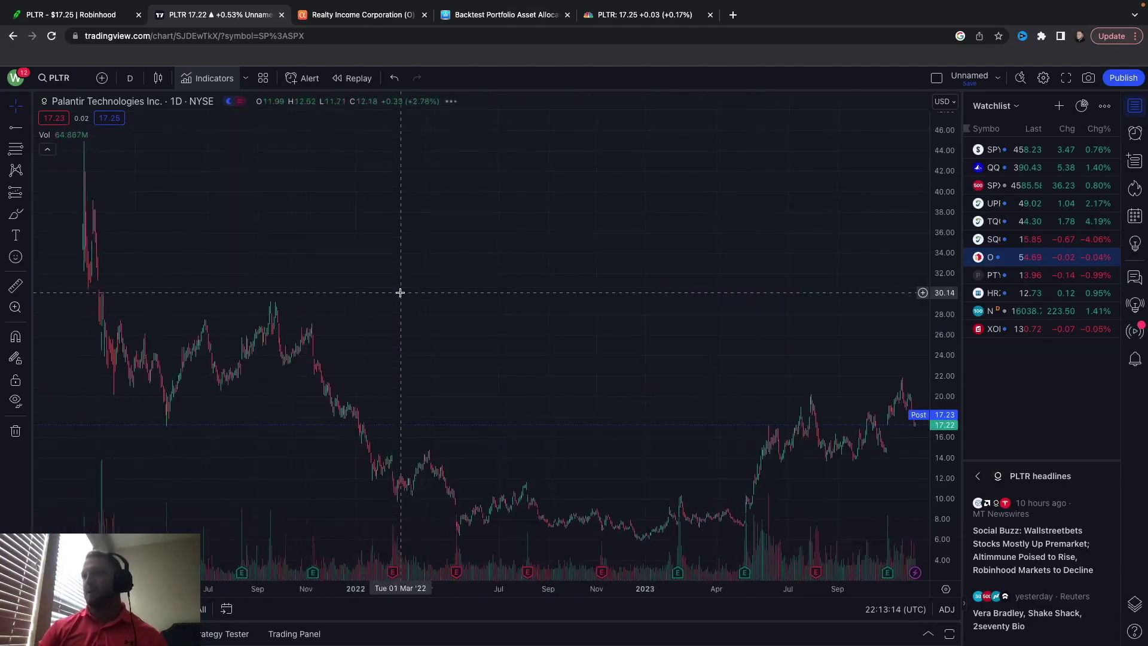
pyautogui.scroll(3, 400, 292)
pyautogui.scroll(2, 400, 292)
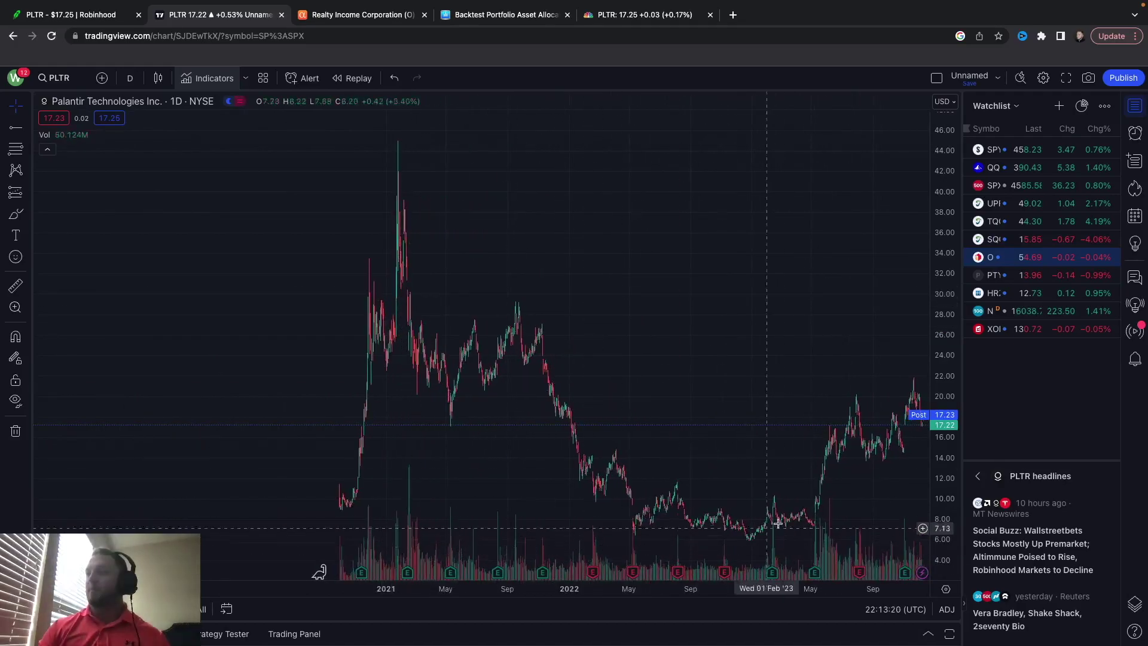
# - Zoom back in to roughly the past year, pan to recent months, and return to Robinhood
pyautogui.scroll(3, 792, 523)
pyautogui.scroll(5, 792, 523)
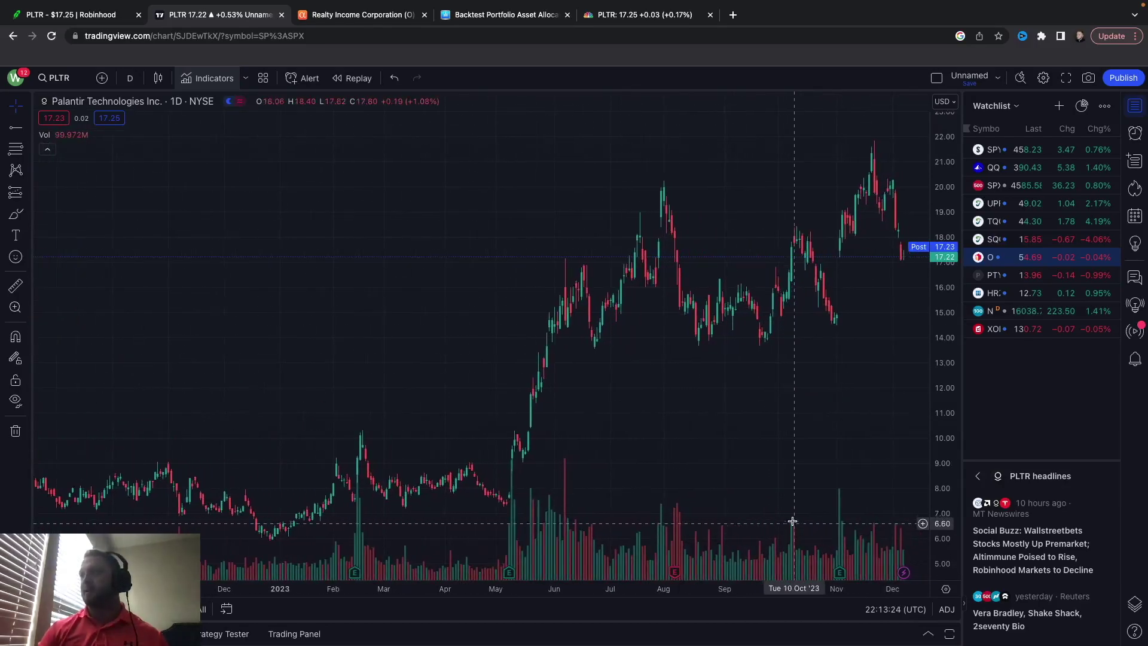
pyautogui.moveTo(849, 438); pyautogui.dragTo(802, 439)
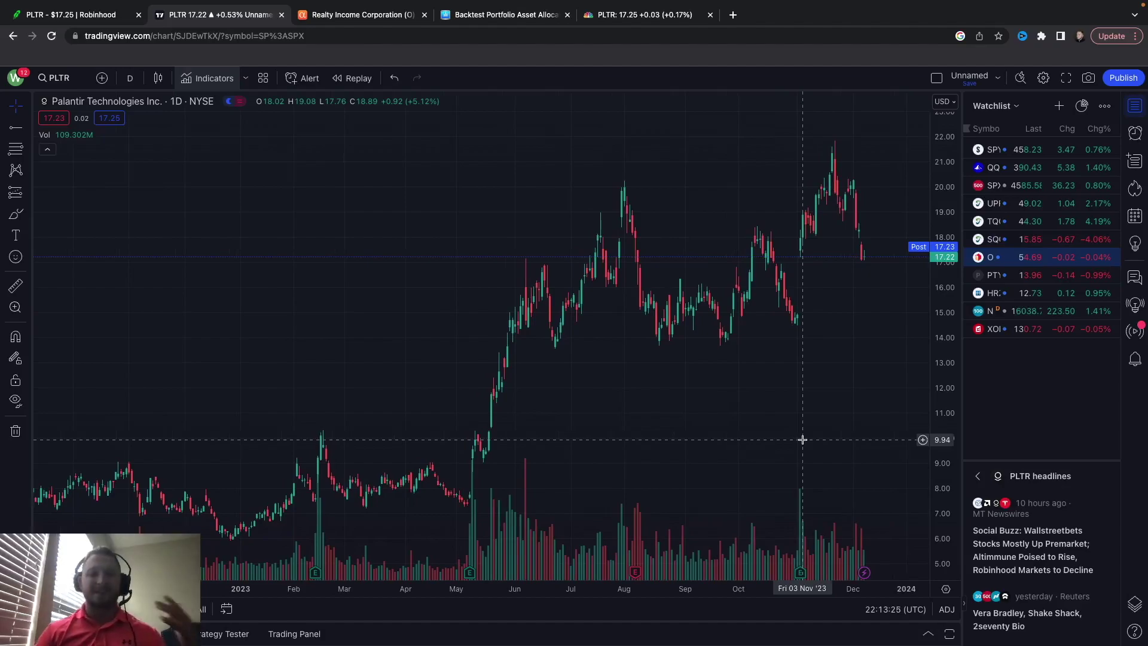
pyautogui.click(88, 17)
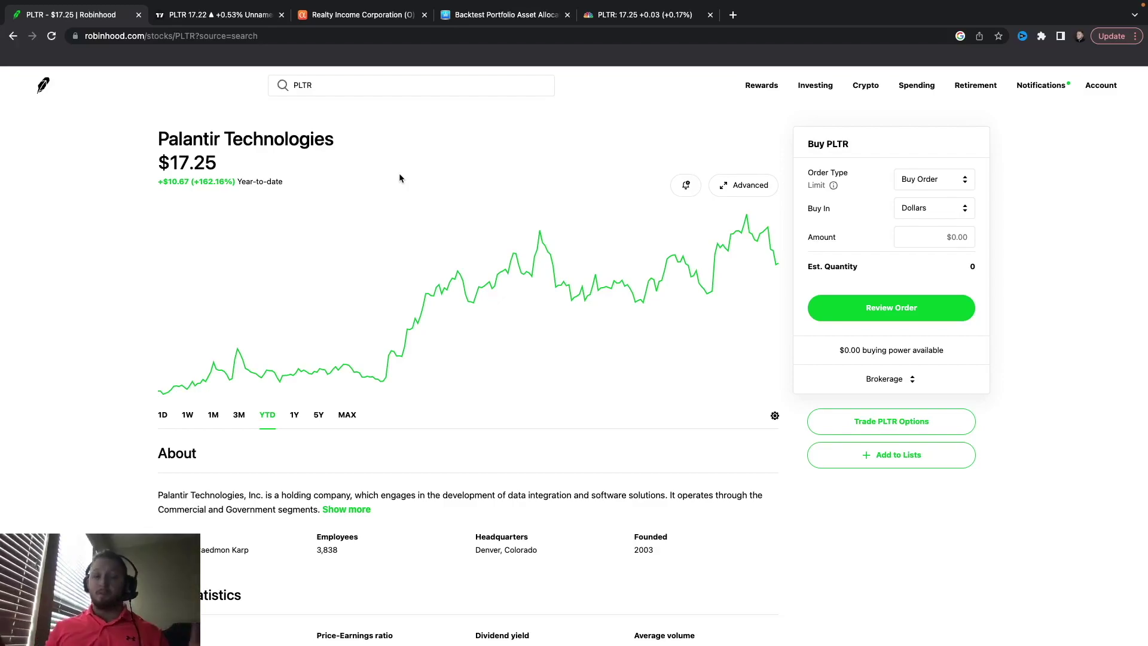
# - Start a new stock search from the Robinhood Palantir page's search box
pyautogui.click(355, 84)
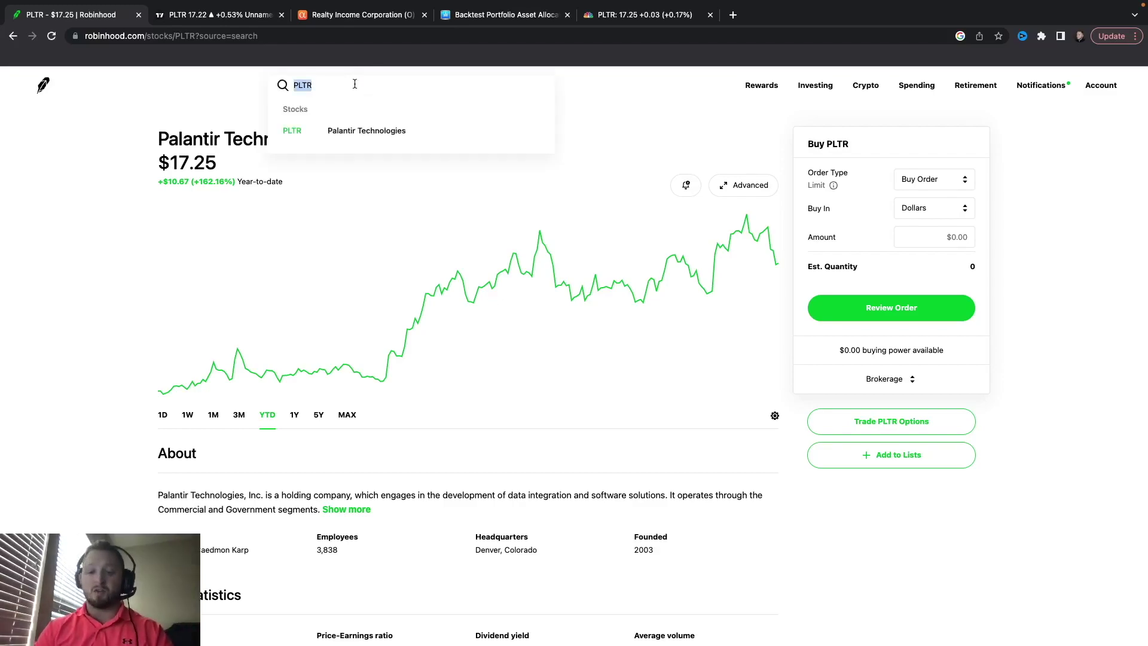
# - Look up CHPT and compare ChargePoint's 1Y and YTD price charts
pyautogui.write('CHPT')
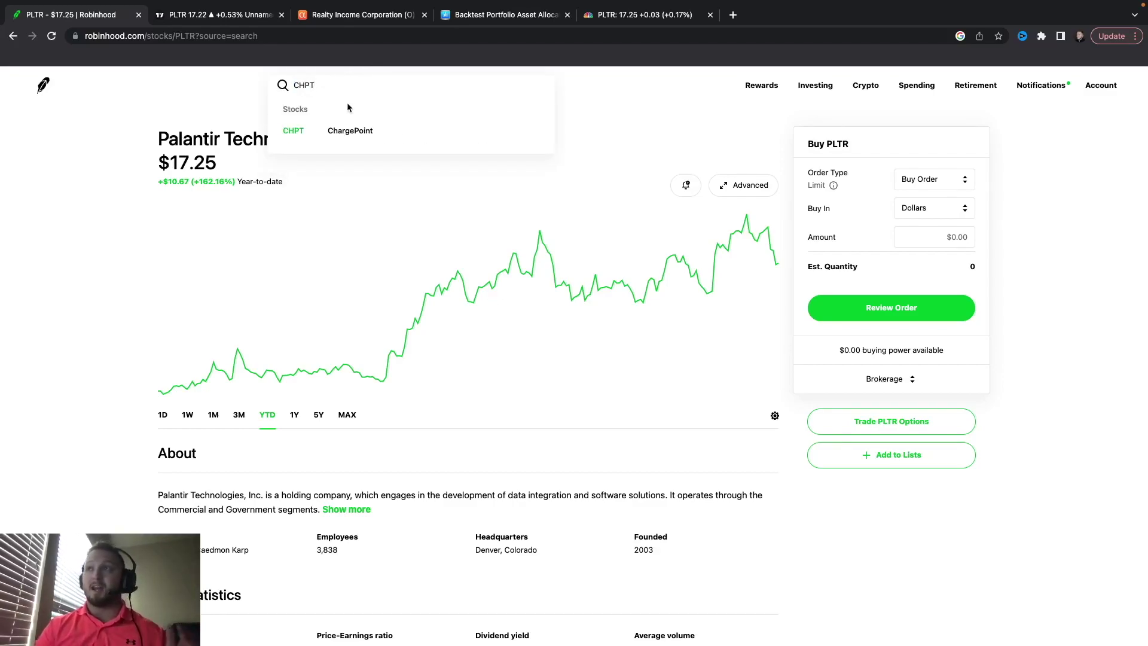
pyautogui.click(359, 131)
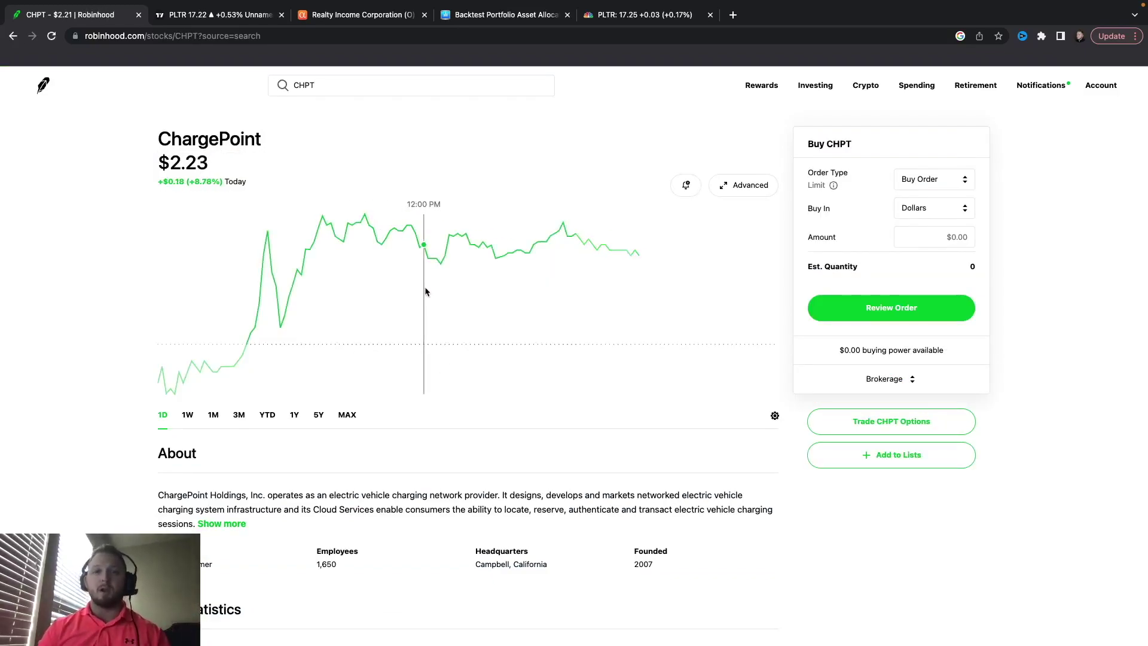
pyautogui.click(294, 418)
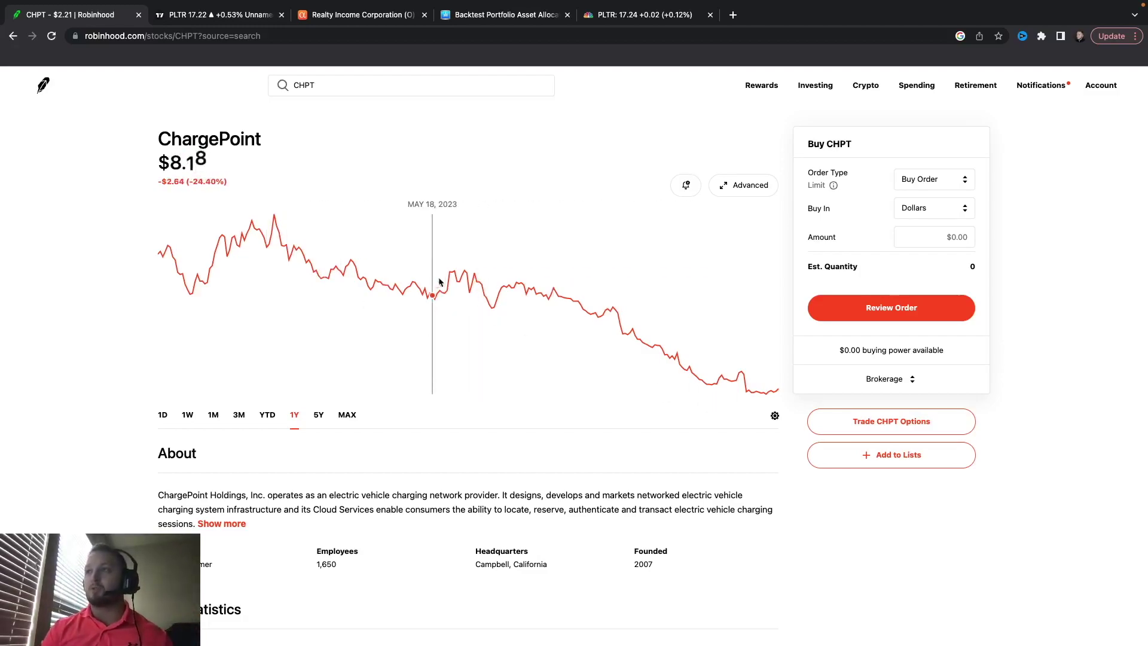
pyautogui.click(267, 417)
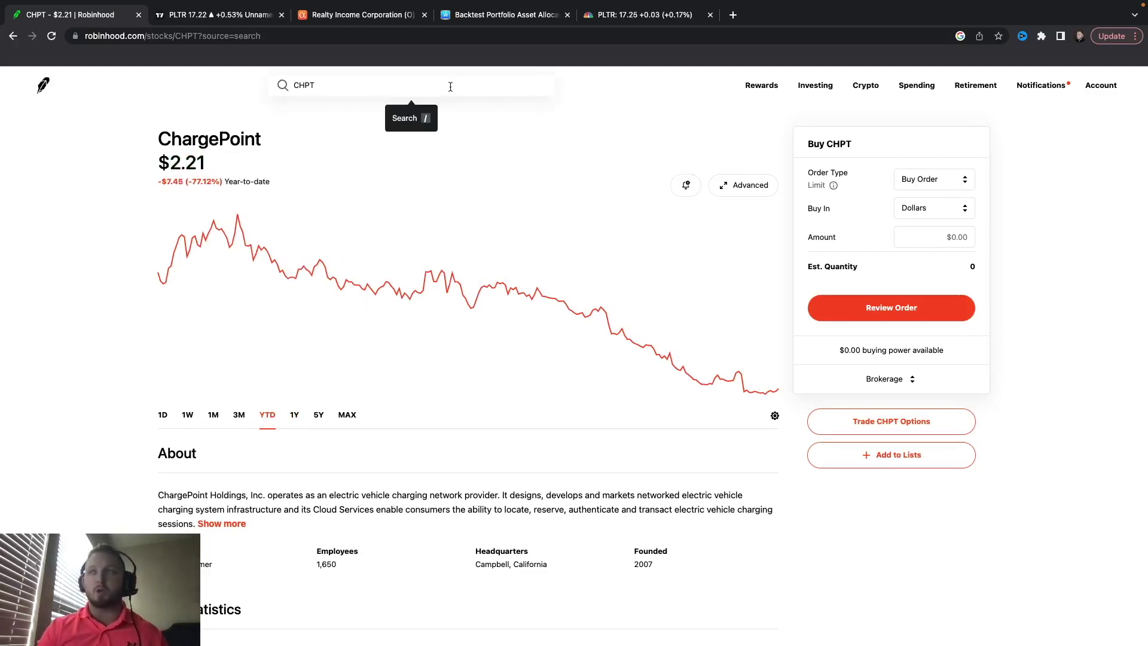
# - Search for PLTR and open the Palantir Technologies stock page
pyautogui.click(450, 86)
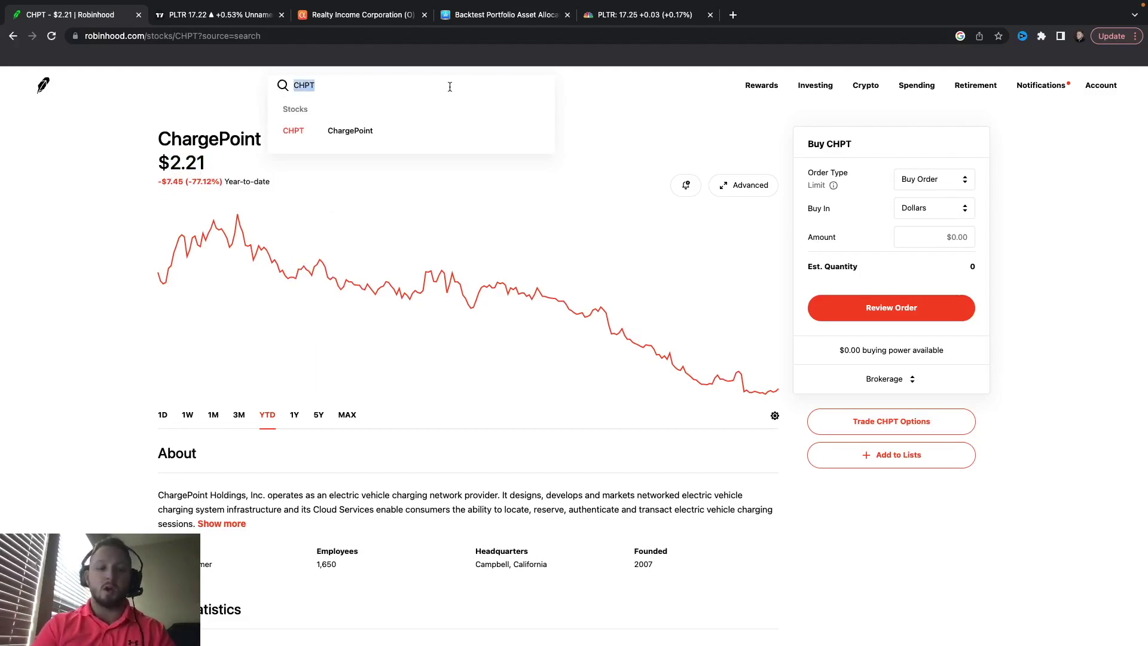
pyautogui.write('PL')
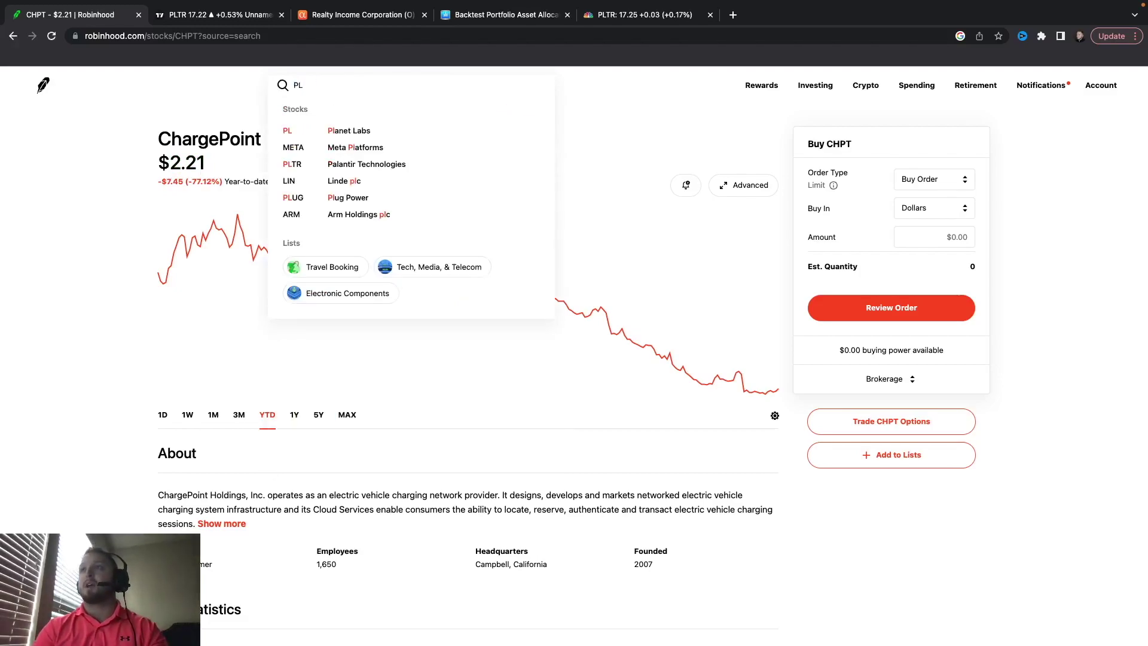
pyautogui.write('TR')
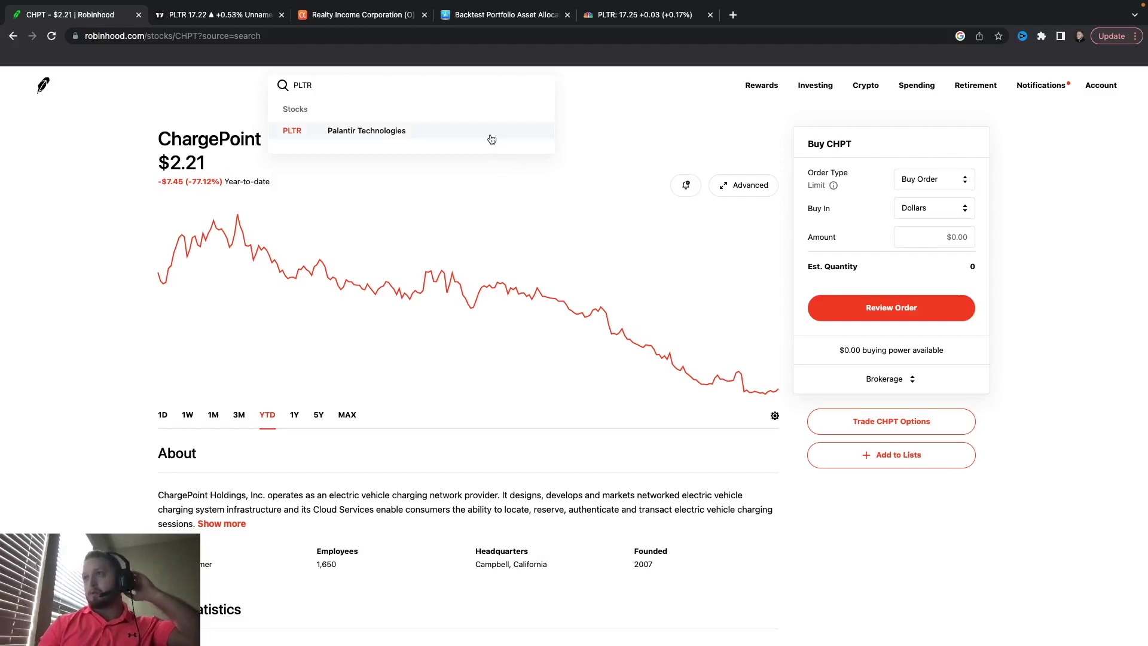
pyautogui.click(490, 133)
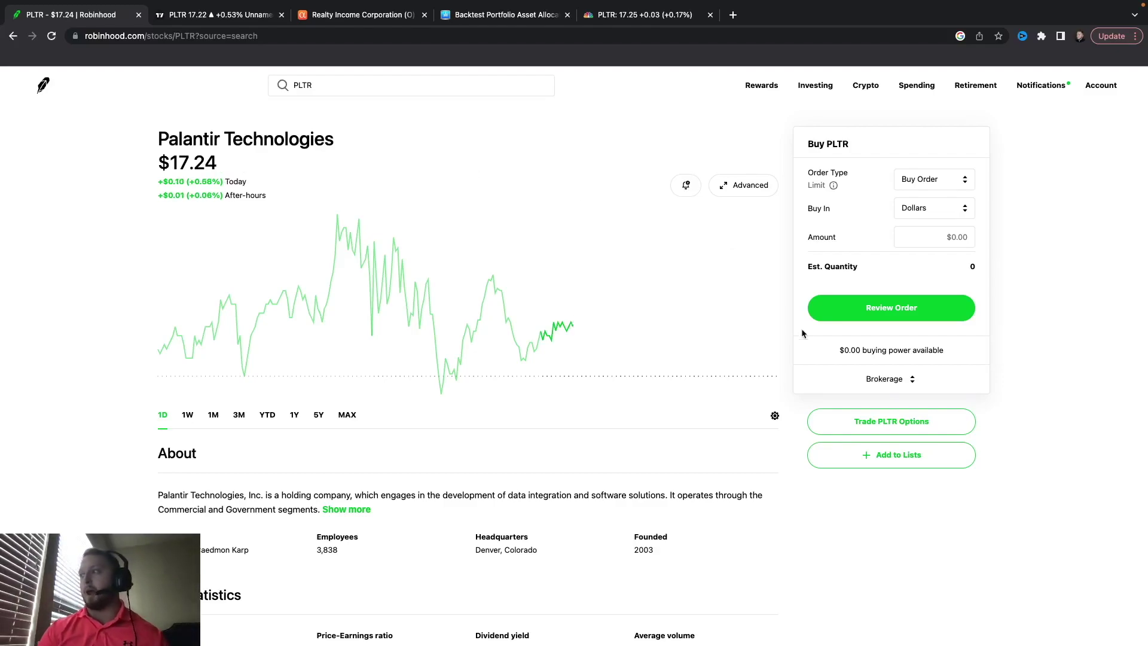
# - Open the PLTR options chain set to Sell Put for December 15, then return to TradingView
pyautogui.click(866, 425)
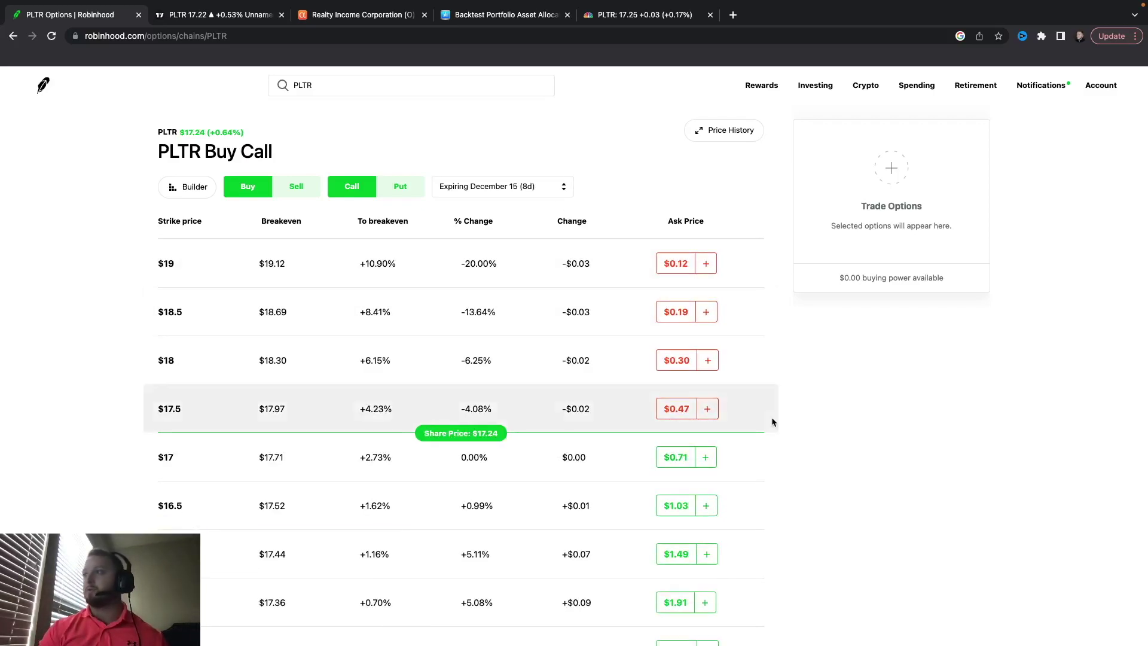
pyautogui.scroll(1, 772, 422)
pyautogui.scroll(-1, 772, 422)
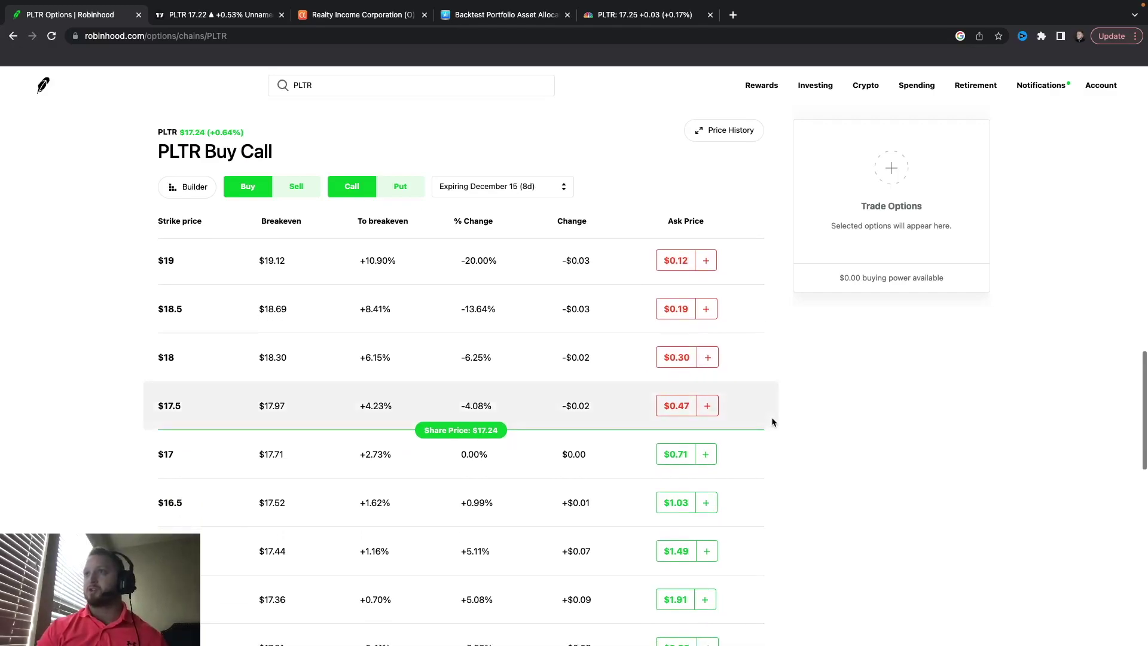
pyautogui.click(284, 183)
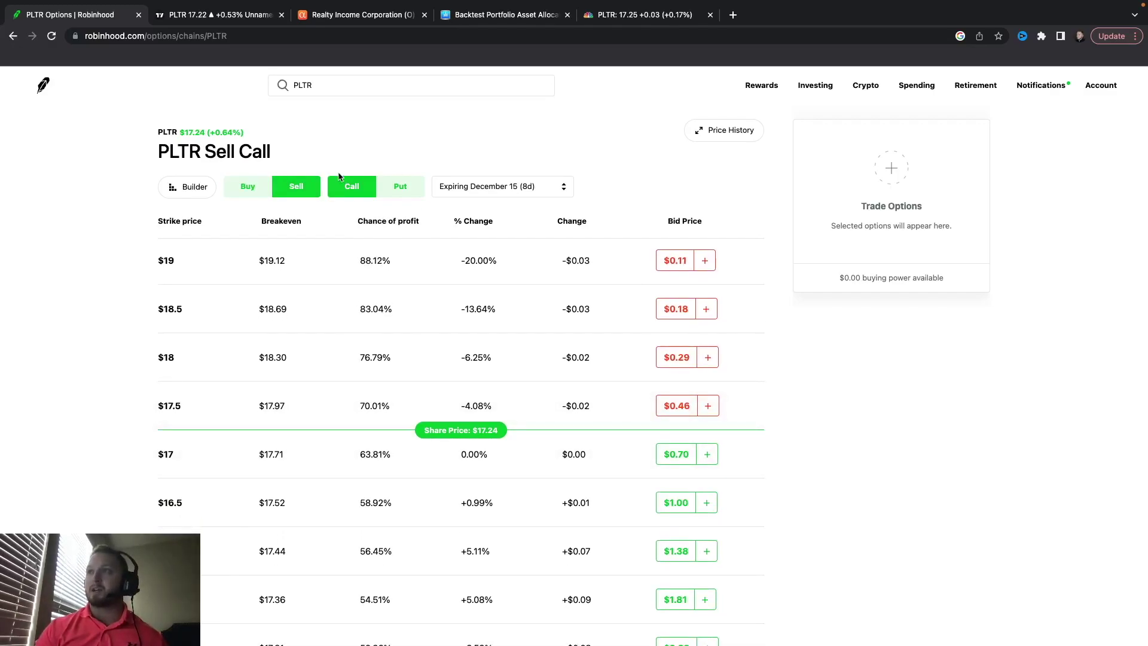
pyautogui.click(397, 187)
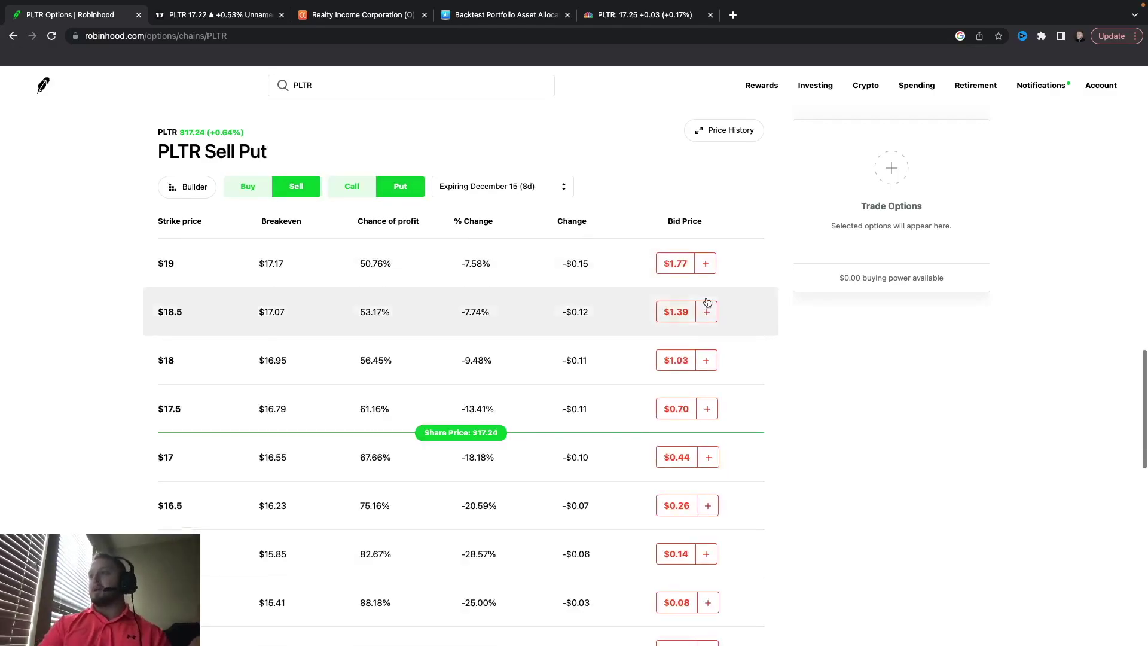
pyautogui.scroll(-1, 788, 408)
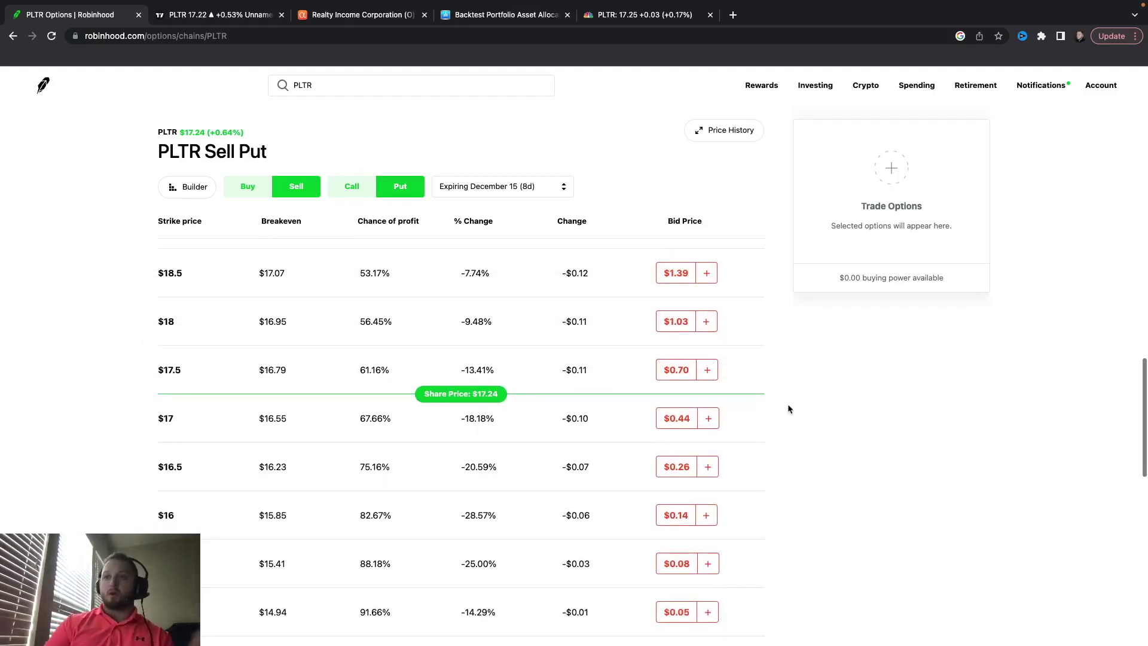
pyautogui.scroll(1, 789, 408)
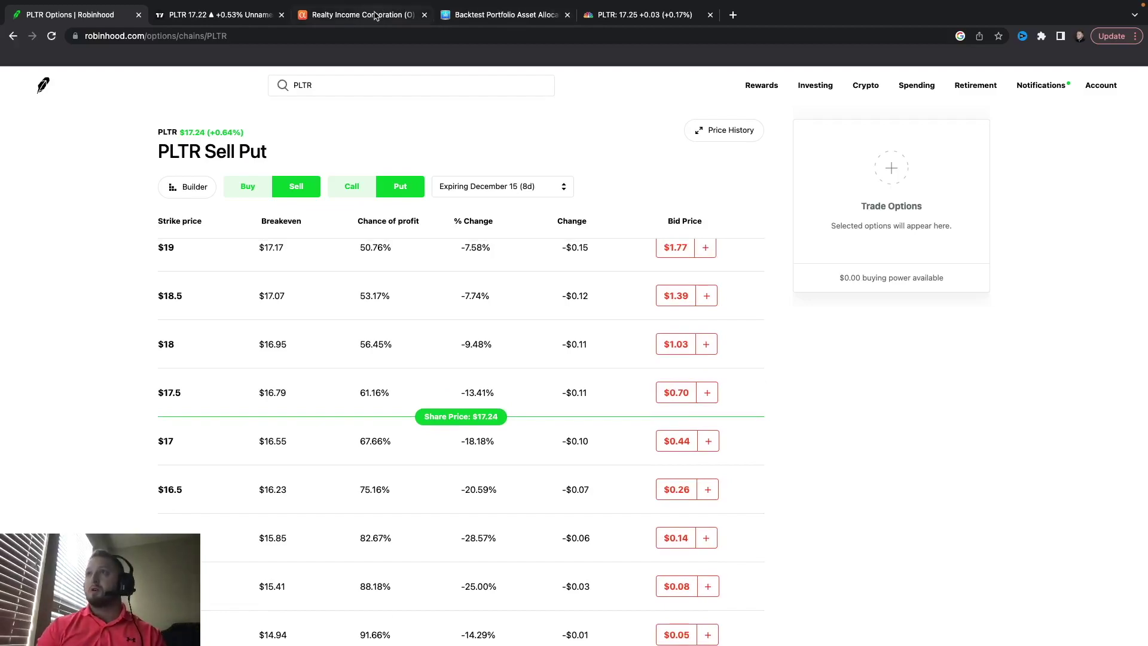
pyautogui.click(224, 45)
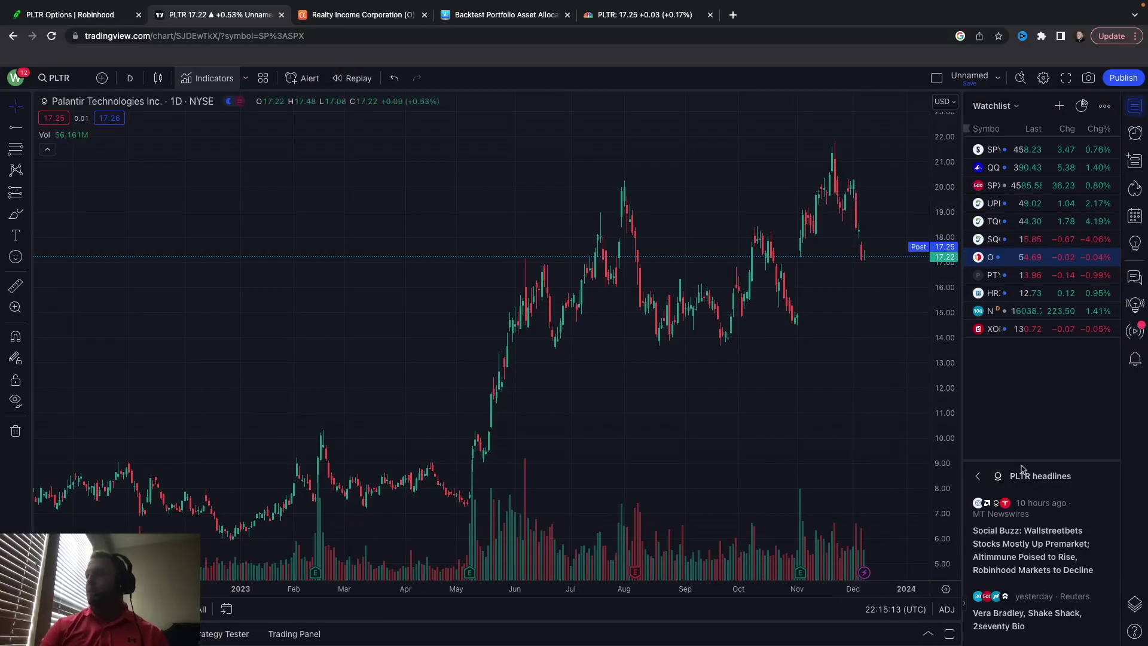
# - Resize the PLTR headlines panel on TradingView and scroll through the news
pyautogui.moveTo(1021, 462); pyautogui.dragTo(1050, 363)
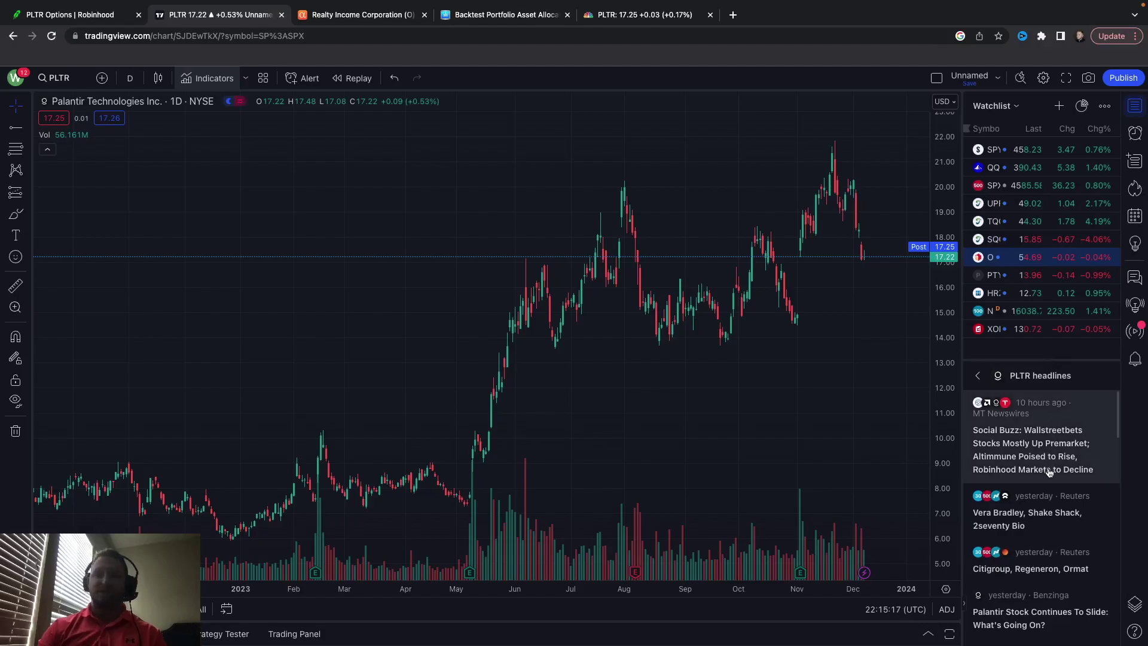
pyautogui.scroll(-5, 1048, 473)
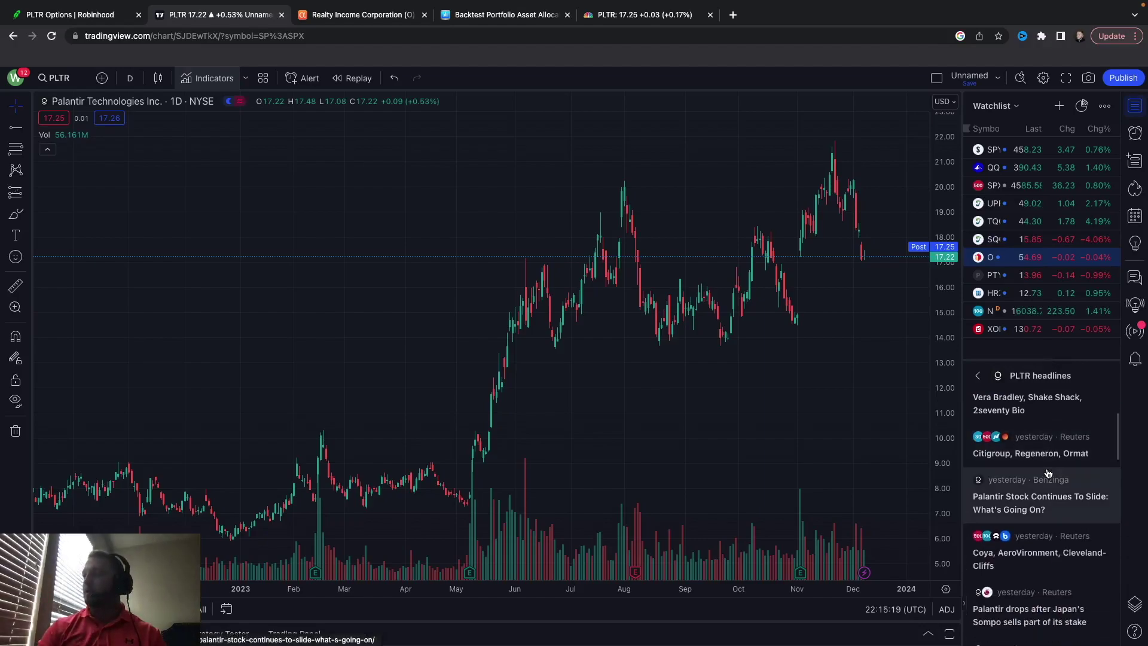
pyautogui.scroll(-5, 1048, 473)
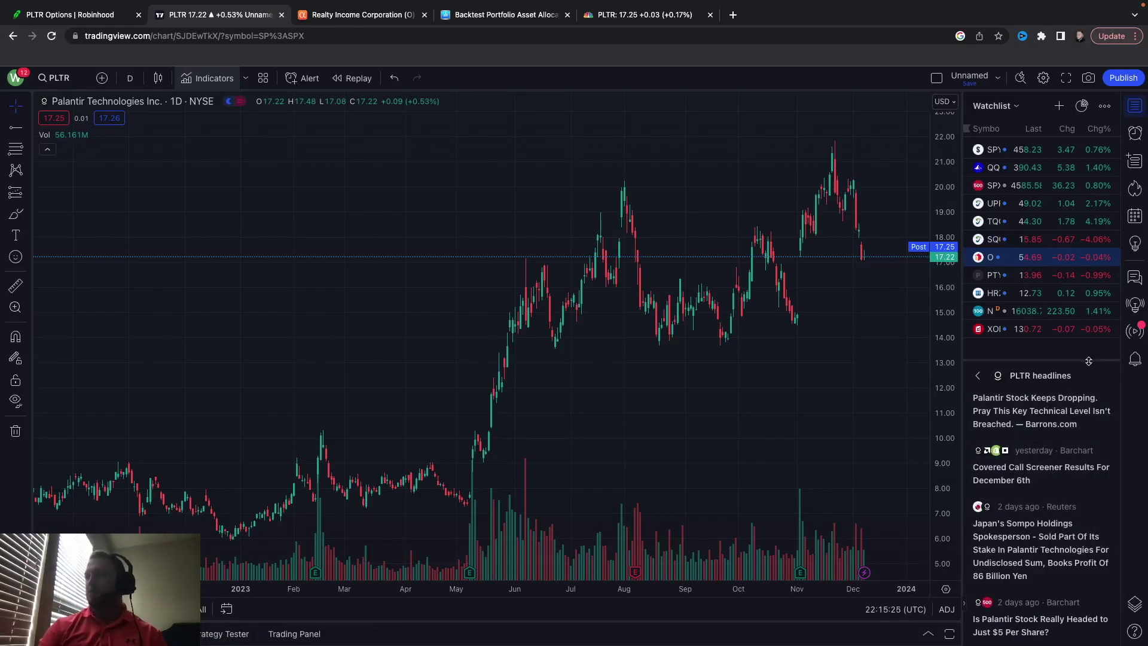
pyautogui.moveTo(1089, 361); pyautogui.dragTo(1103, 509)
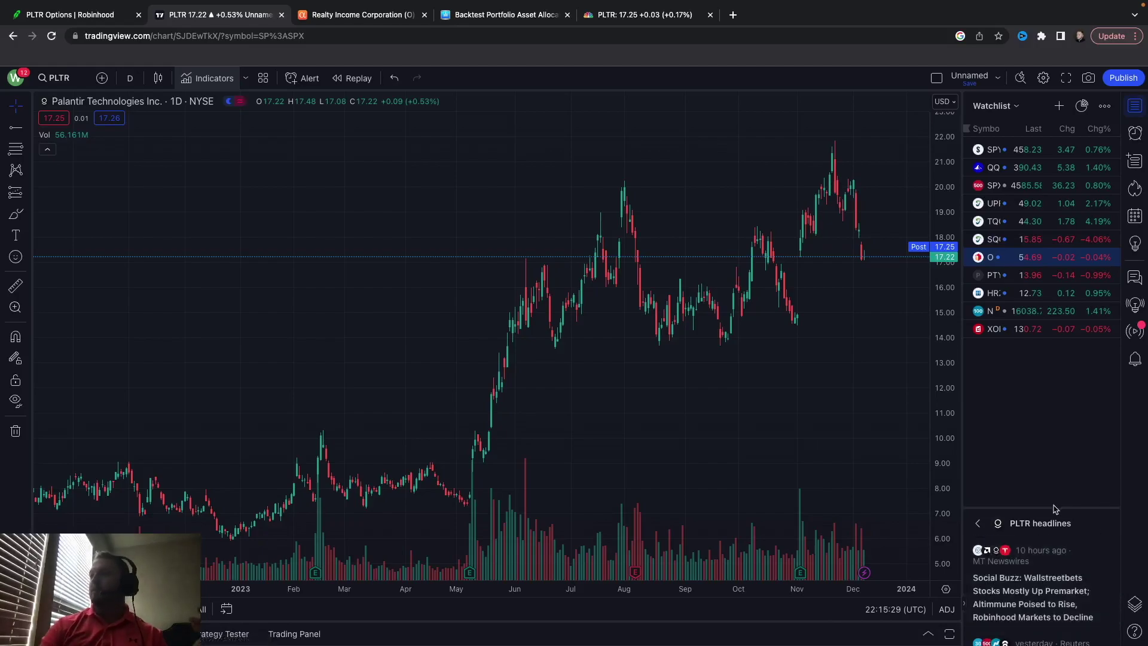
pyautogui.moveTo(1054, 509); pyautogui.dragTo(1054, 443)
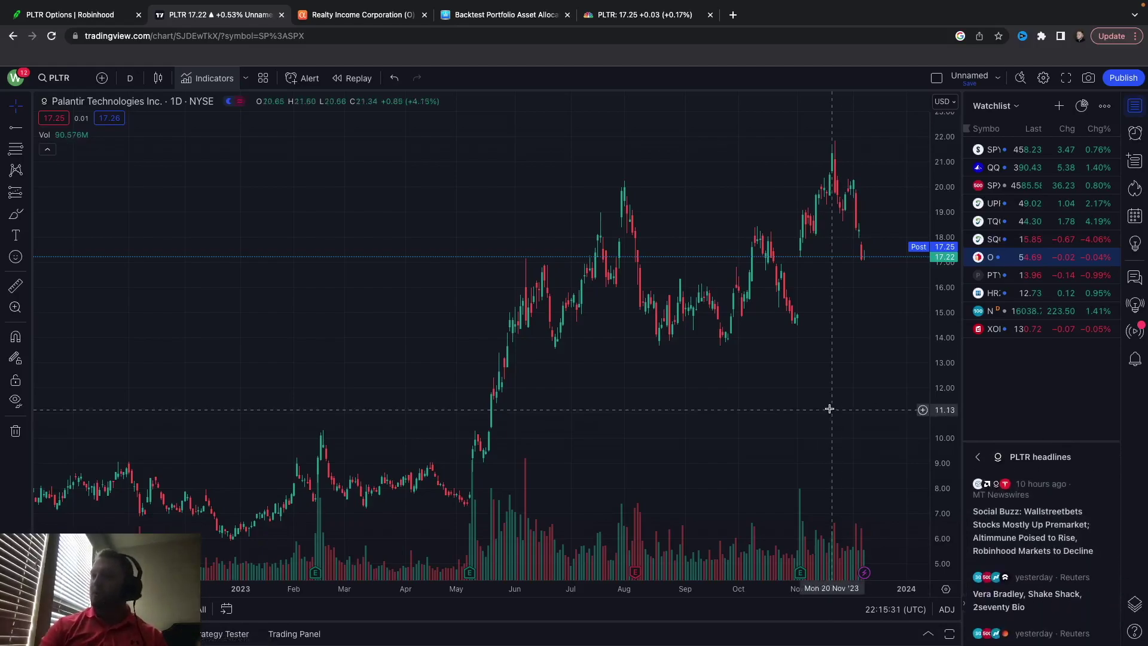
# - Pan the PLTR daily chart to show the most recent bars
pyautogui.moveTo(802, 573)
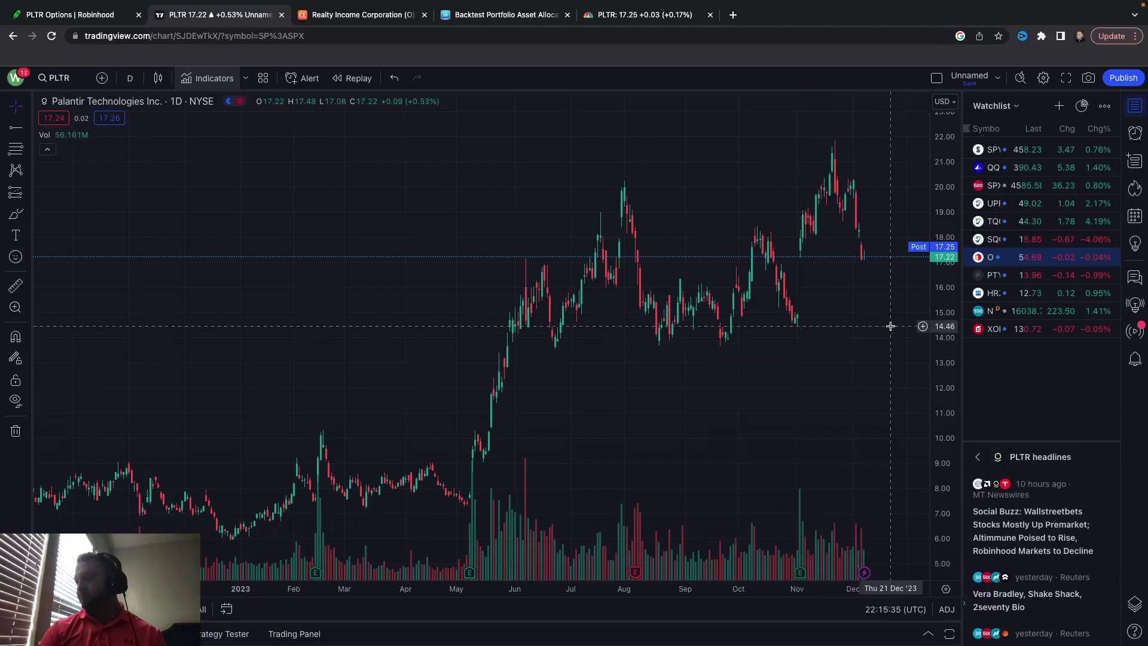
pyautogui.moveTo(891, 326); pyautogui.dragTo(881, 325)
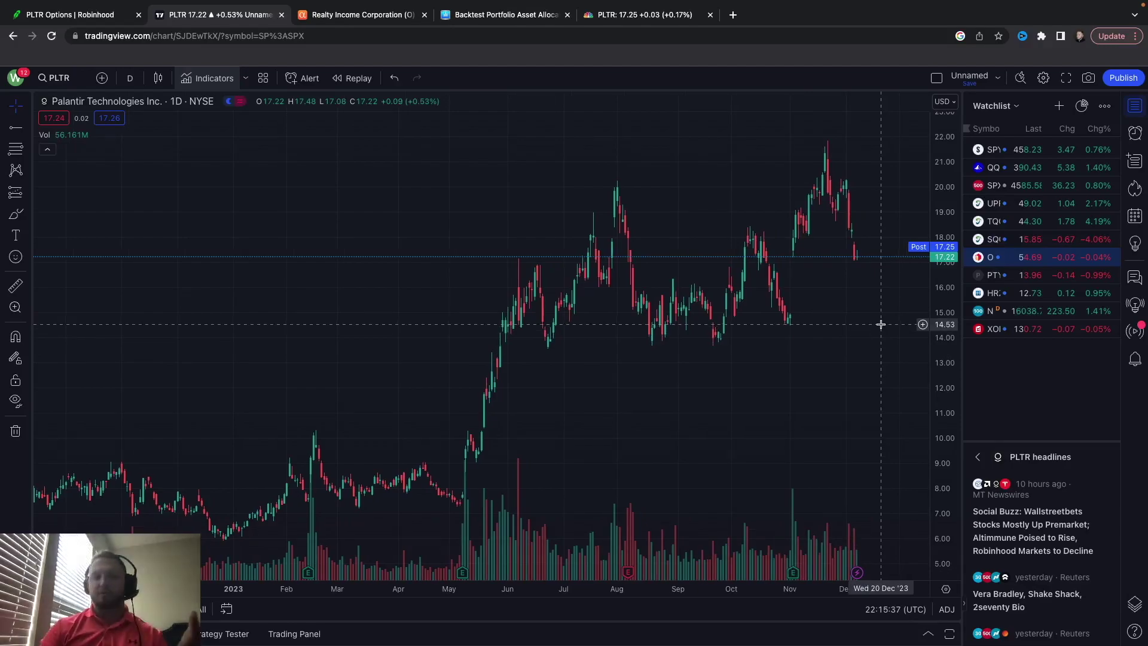
pyautogui.moveTo(428, 5)
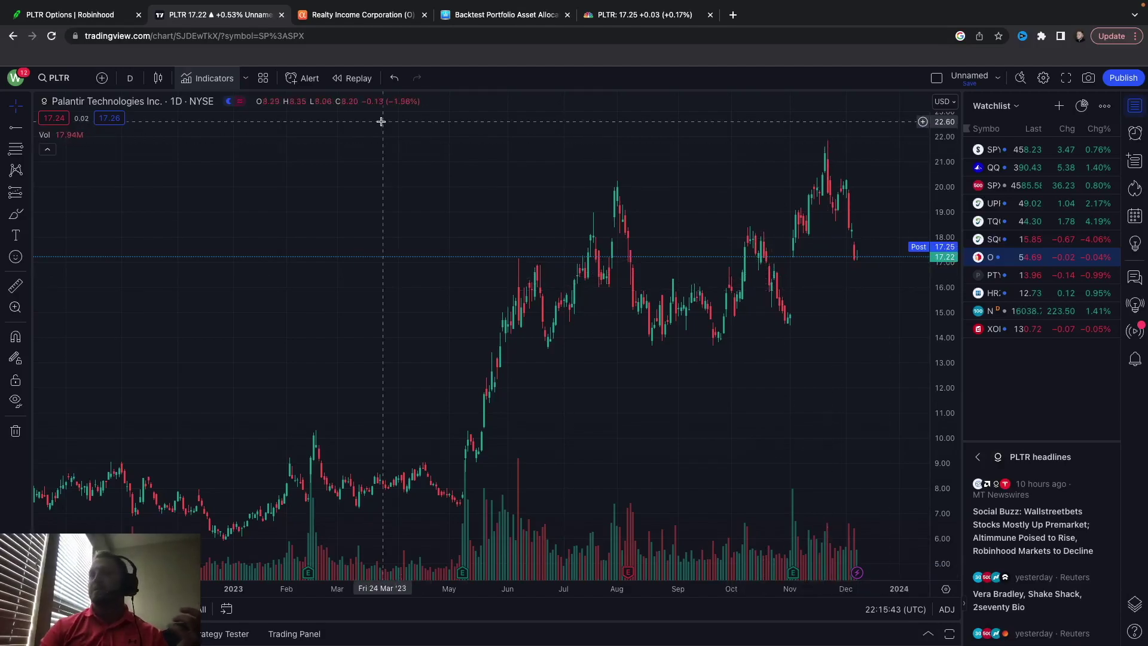
# - Scroll the December 15 Sell Put chain to the $18–$14 strikes and add the $15.5 put to a sell order
pyautogui.click(92, 15)
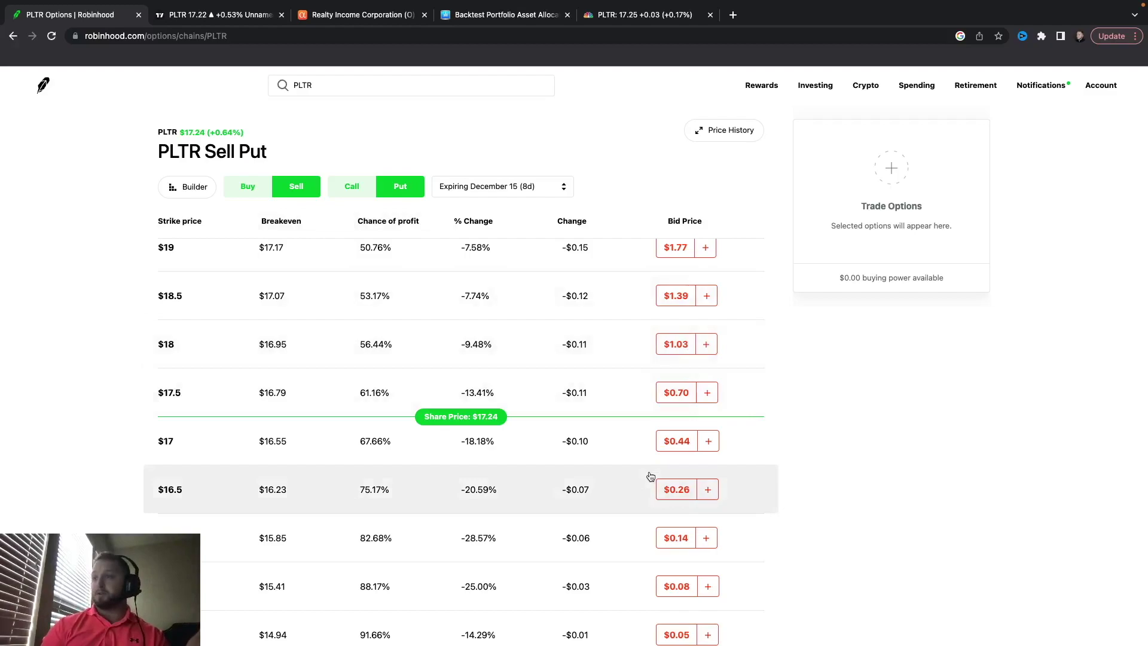
pyautogui.scroll(-1, 776, 509)
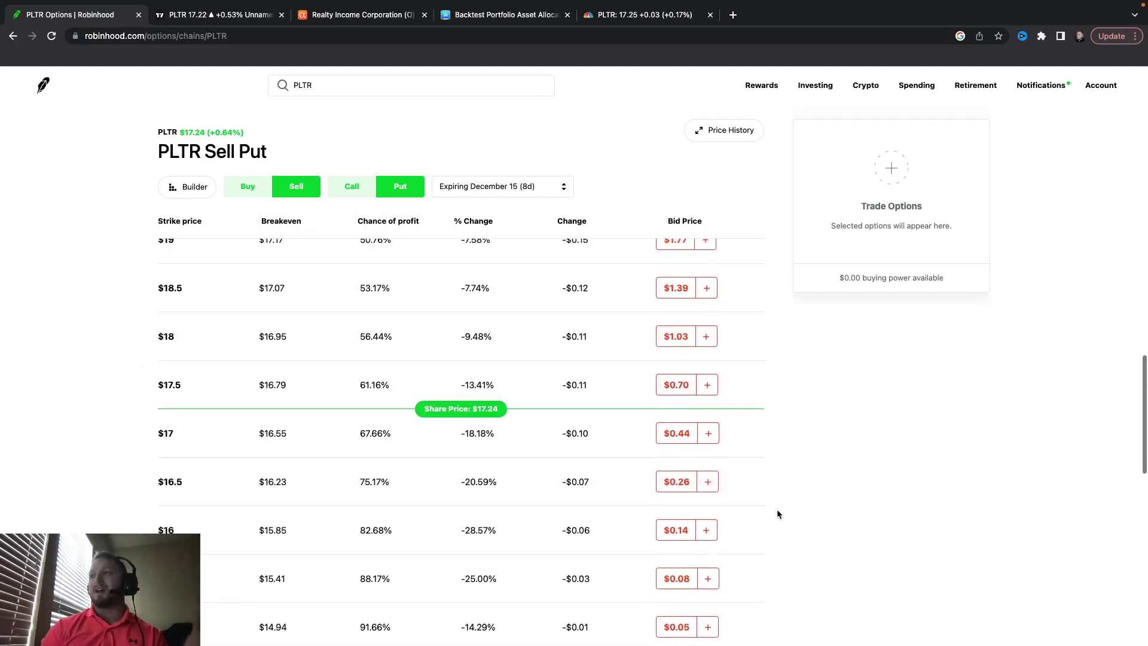
pyautogui.scroll(1, 777, 513)
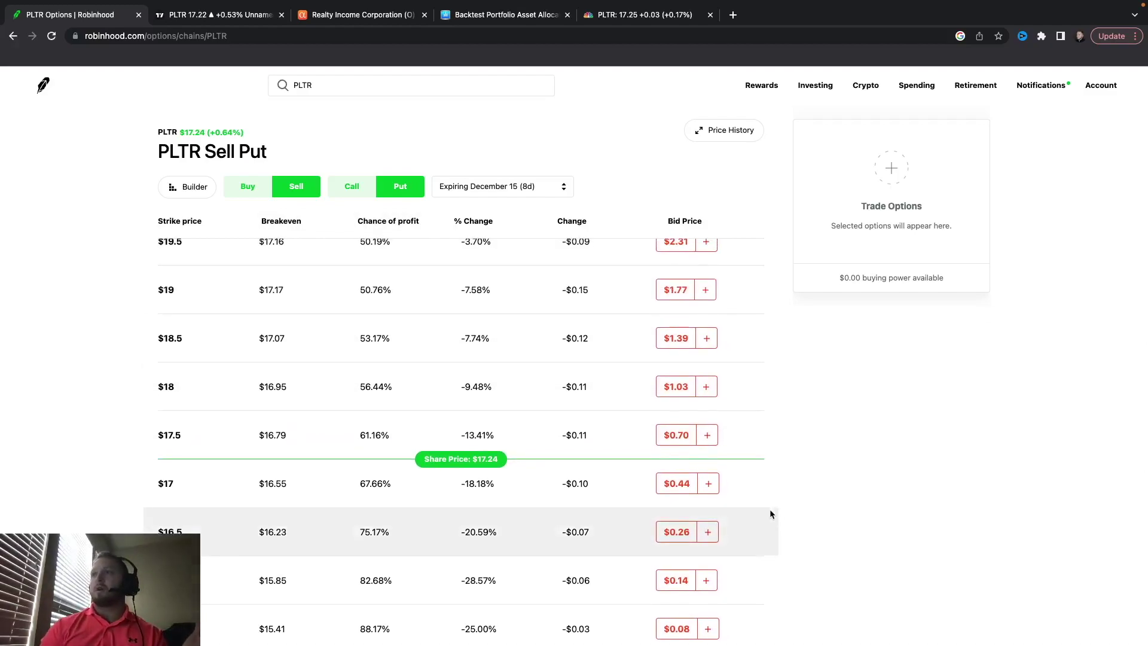
pyautogui.scroll(-1, 800, 454)
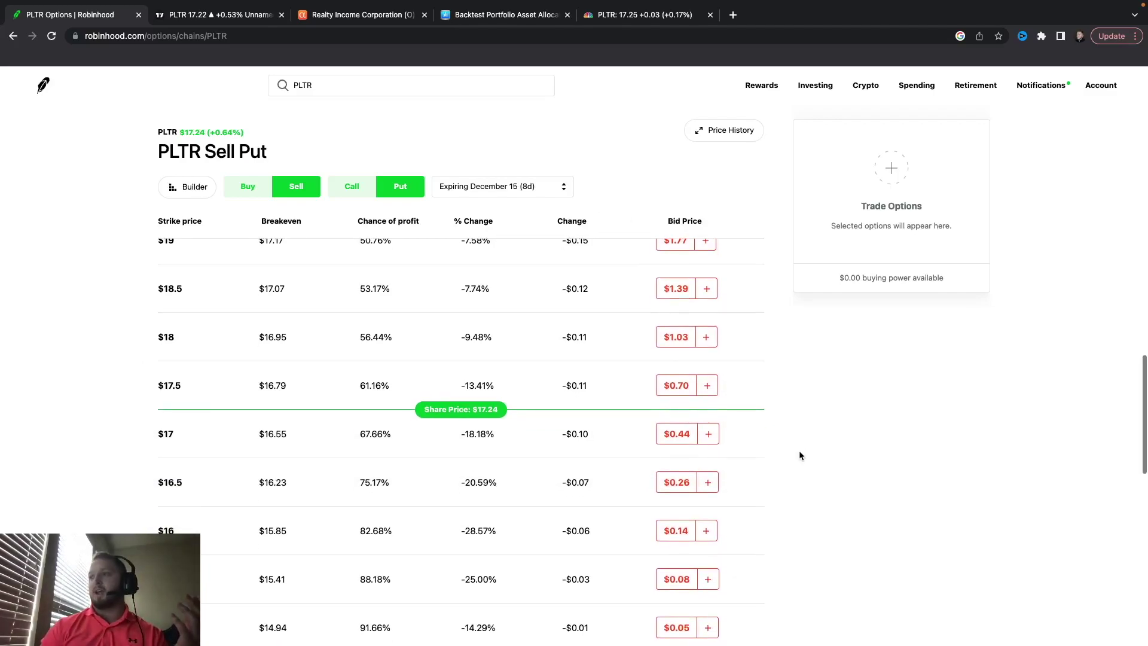
pyautogui.scroll(-1, 799, 453)
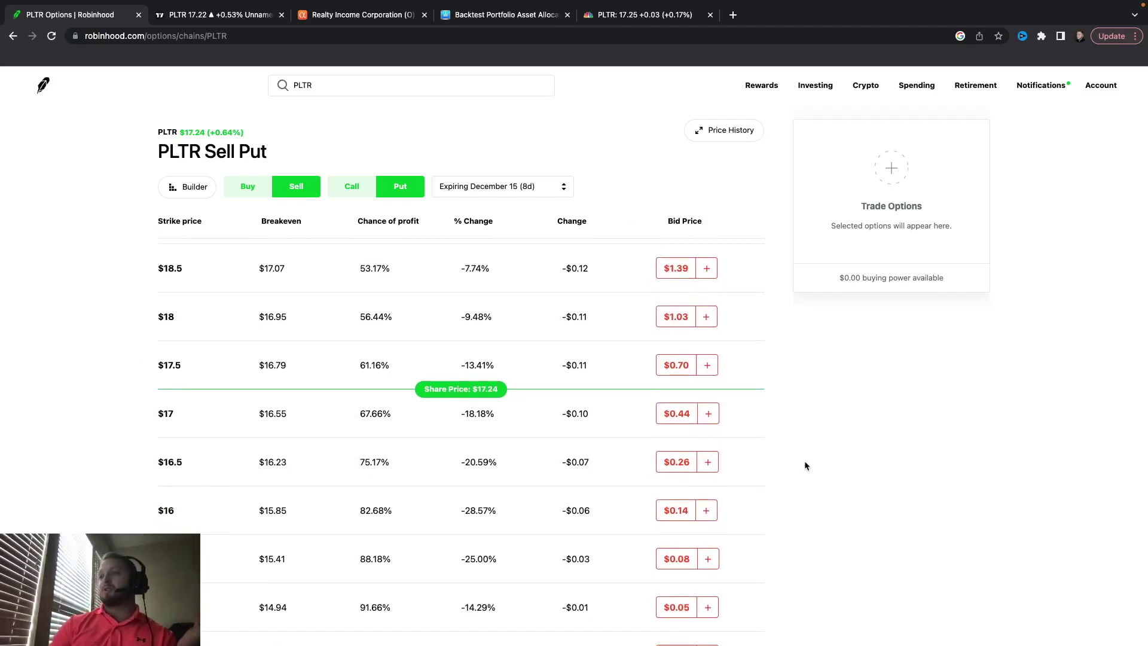
pyautogui.scroll(-1, 806, 464)
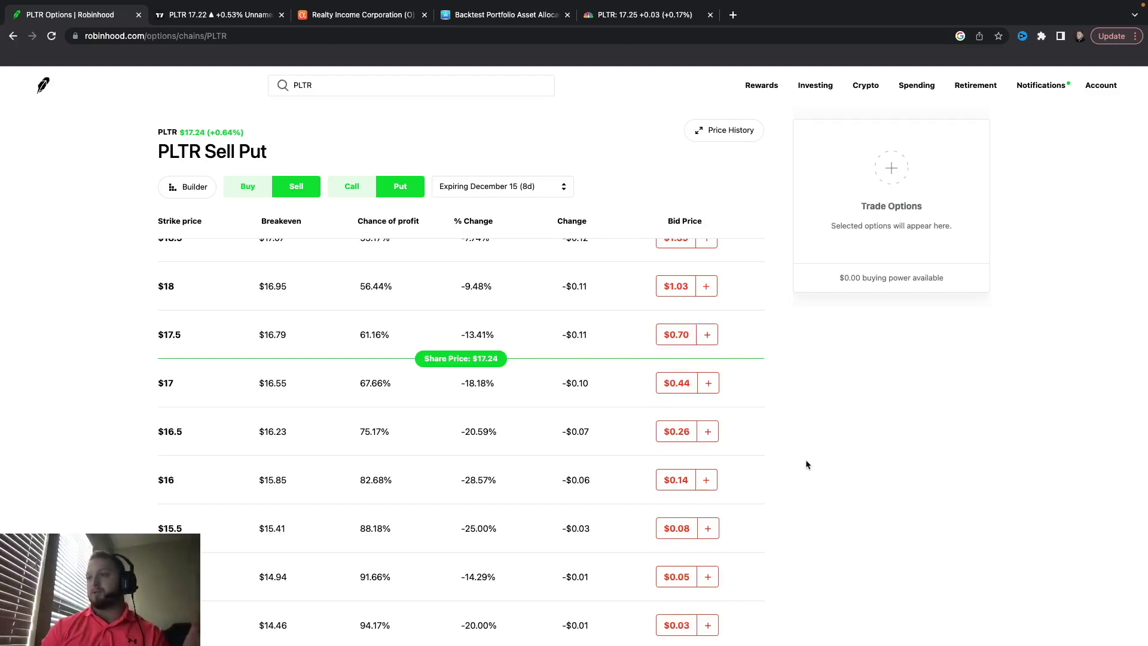
pyautogui.click(709, 530)
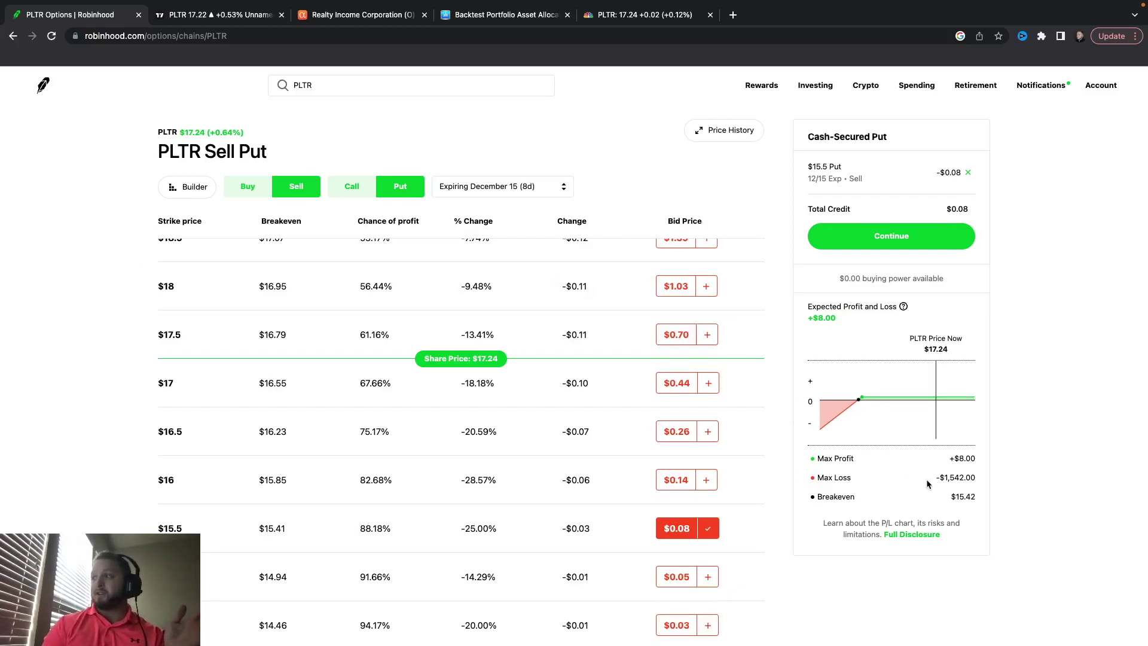
# - Review the $15.5 cash-secured put's -$1,542.00 max loss, then go back to the PLTR chart
pyautogui.moveTo(937, 479); pyautogui.dragTo(979, 479)
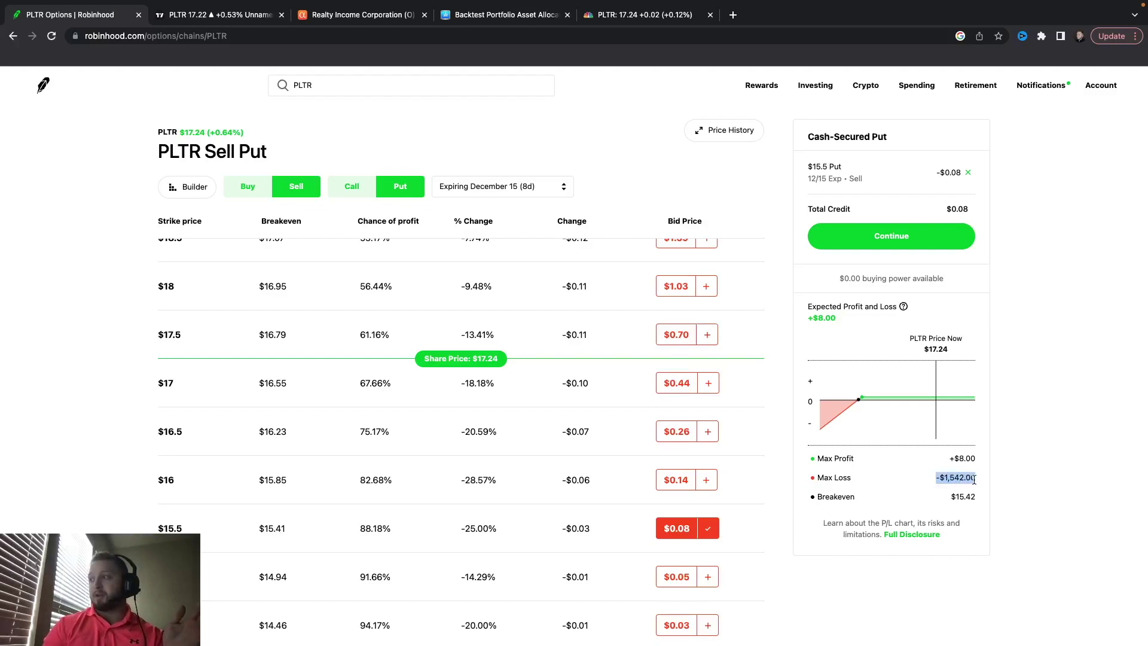
pyautogui.click(993, 486)
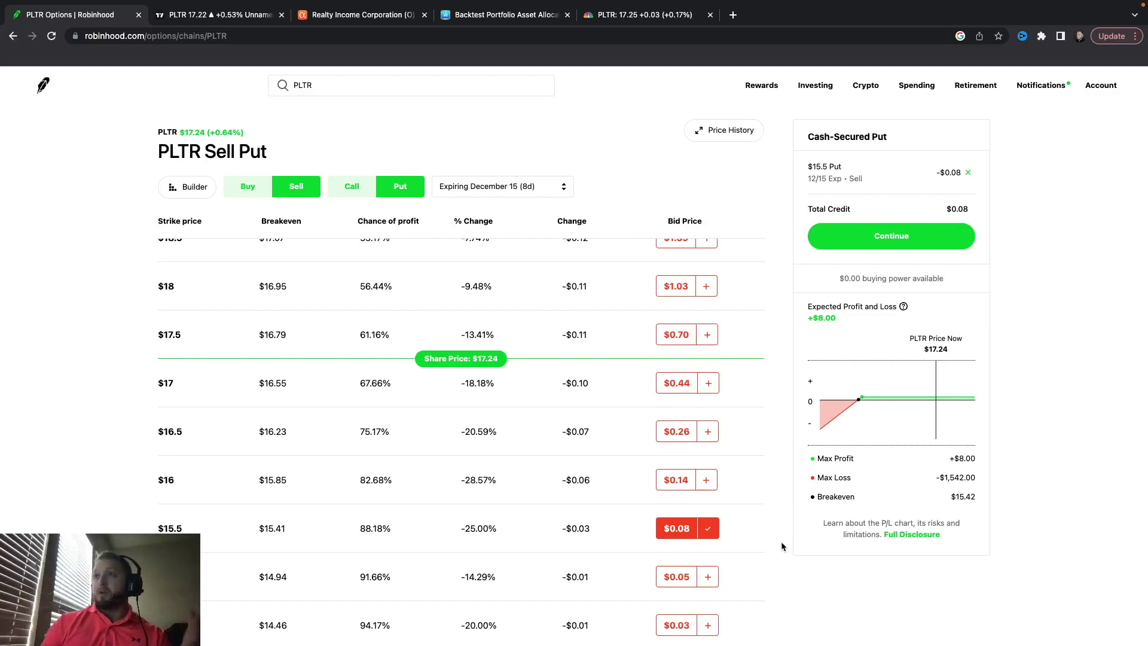
pyautogui.click(224, 11)
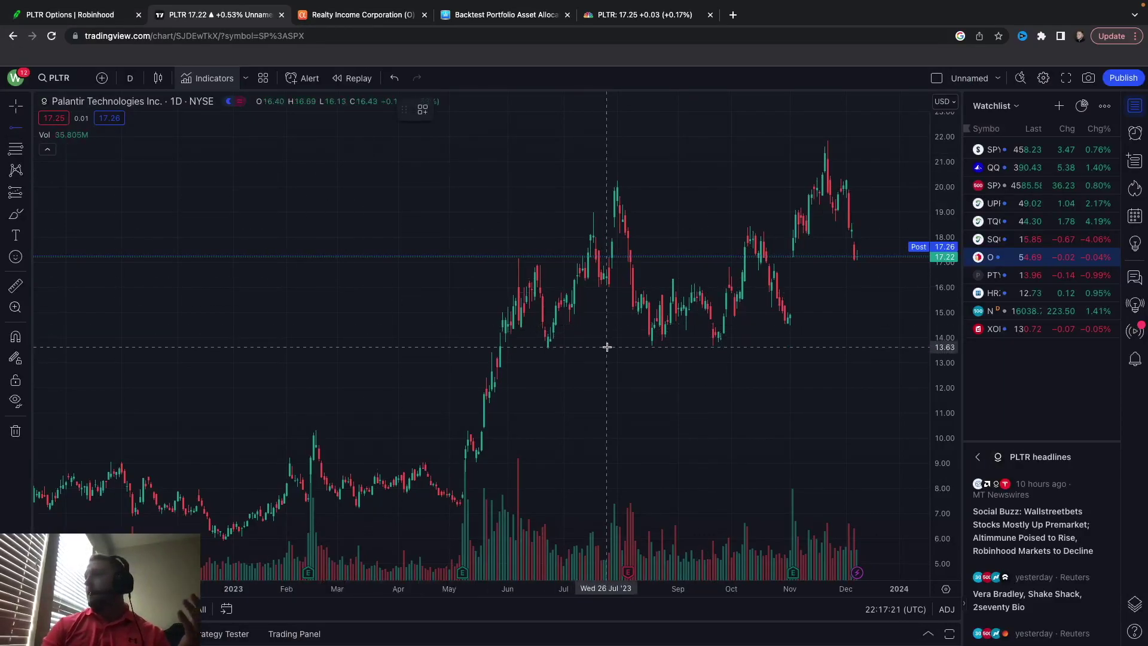
# - Draw a horizontal ray at 15.51 on the PLTR chart and return to the Robinhood options chain
pyautogui.click(803, 300)
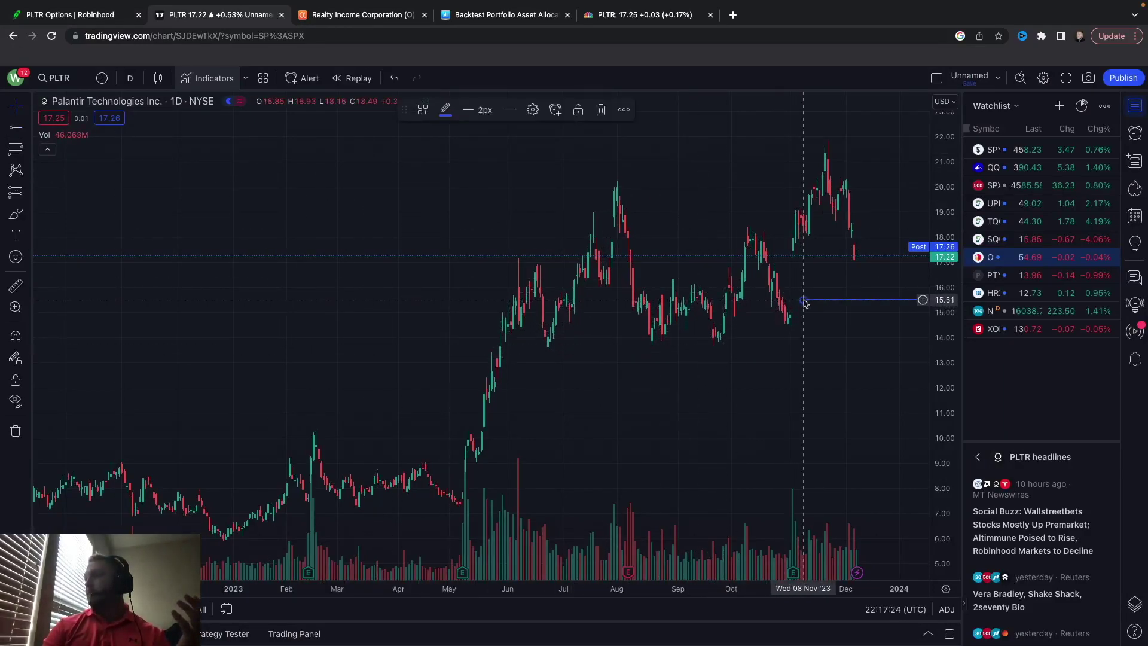
pyautogui.click(921, 440)
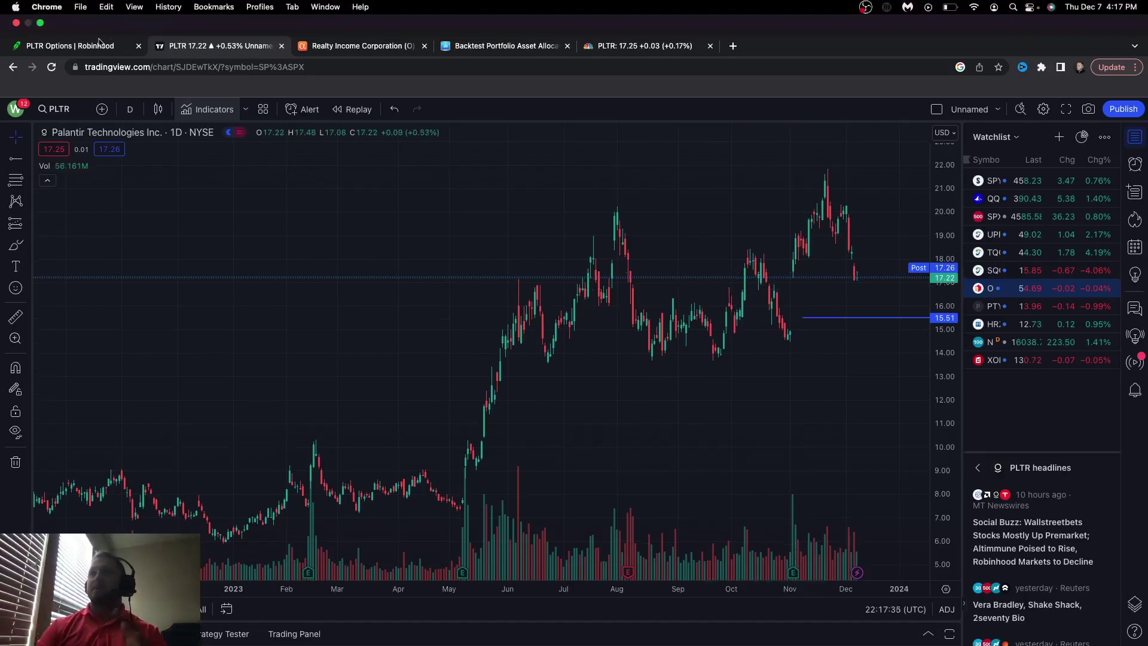
pyautogui.click(93, 49)
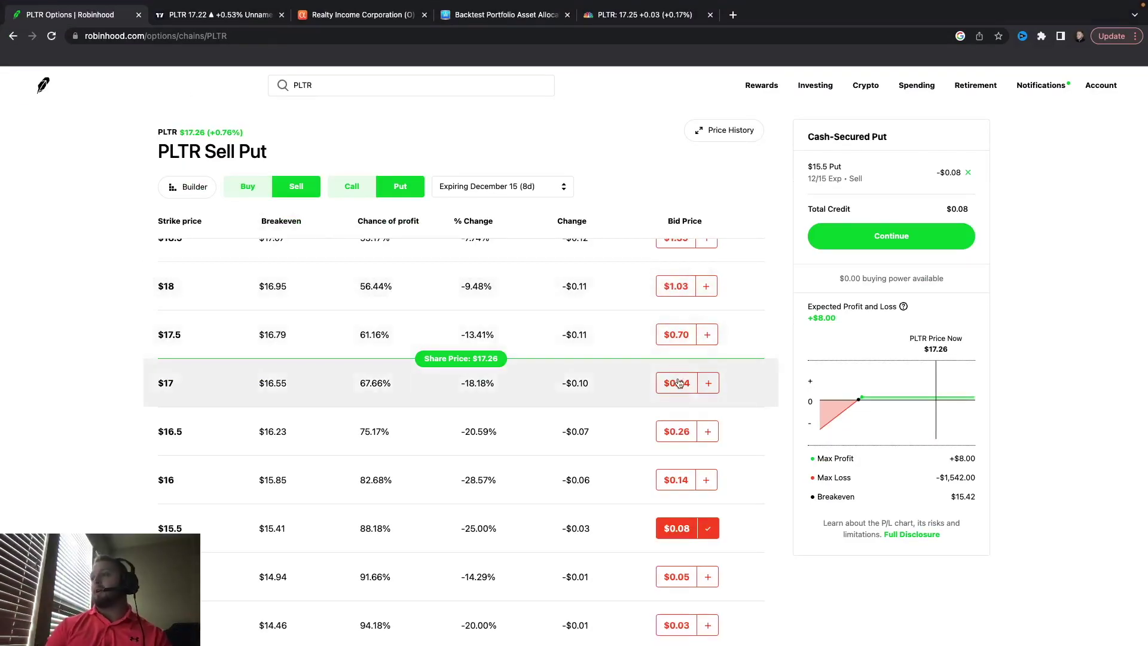
# - Remove the $15.5 put and switch the chain to the January 19, 2024 expiration
pyautogui.click(521, 186)
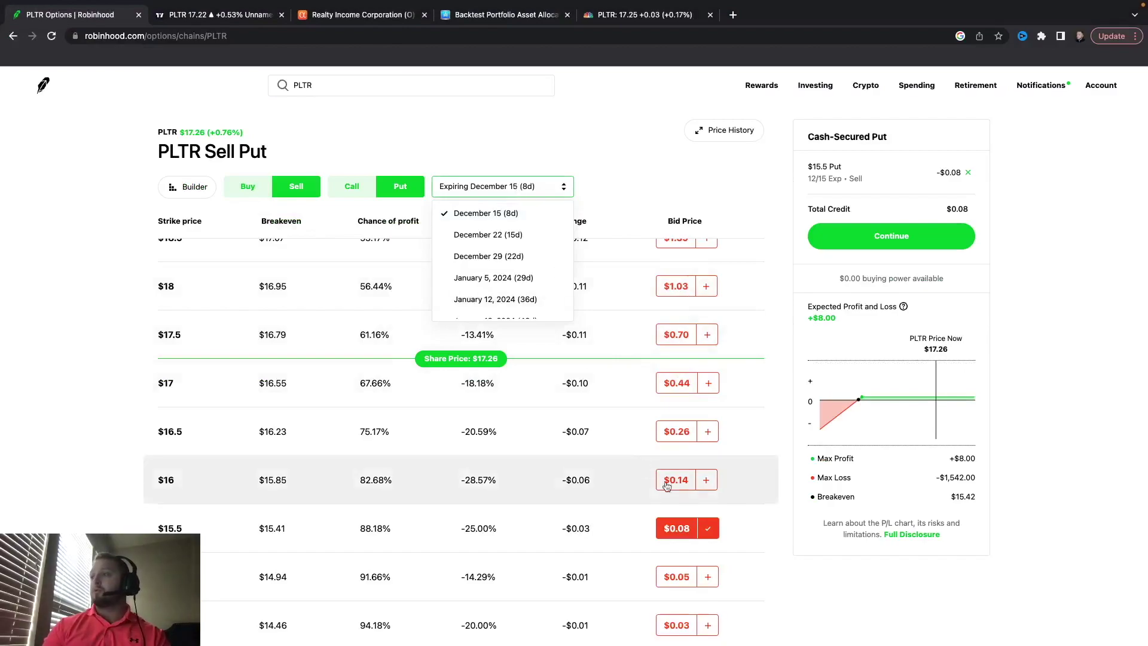
pyautogui.click(709, 529)
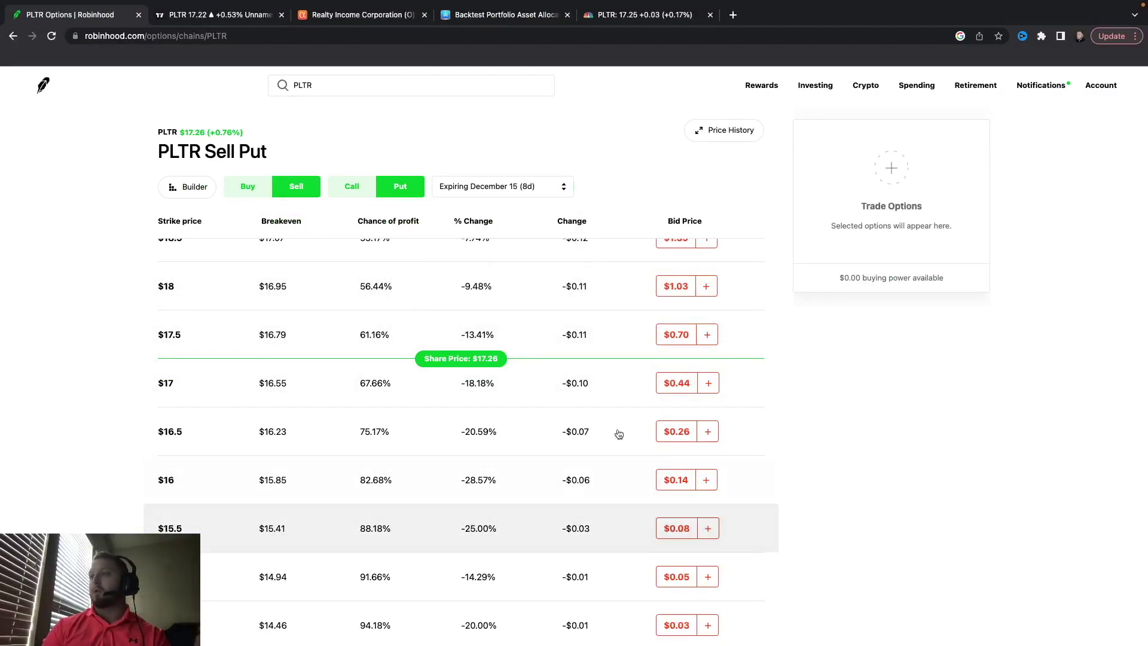
pyautogui.click(548, 190)
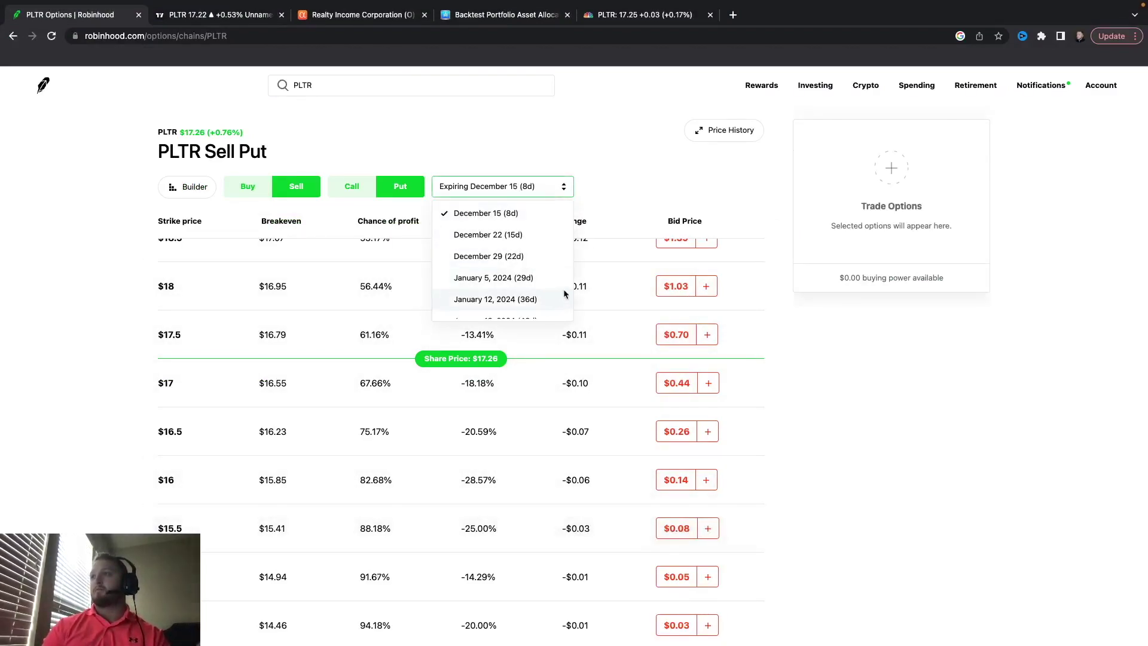
pyautogui.scroll(-1, 556, 303)
pyautogui.click(547, 299)
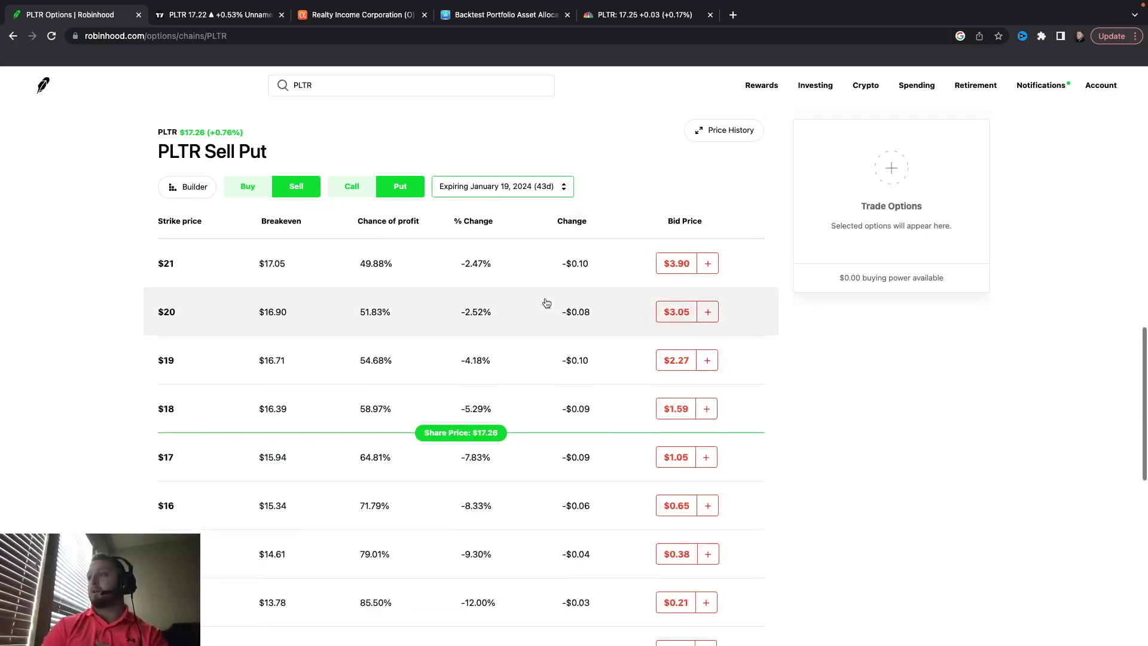
# - Scroll the January 19 chain and inspect the $13 and $14 put details
pyautogui.scroll(-2, 546, 303)
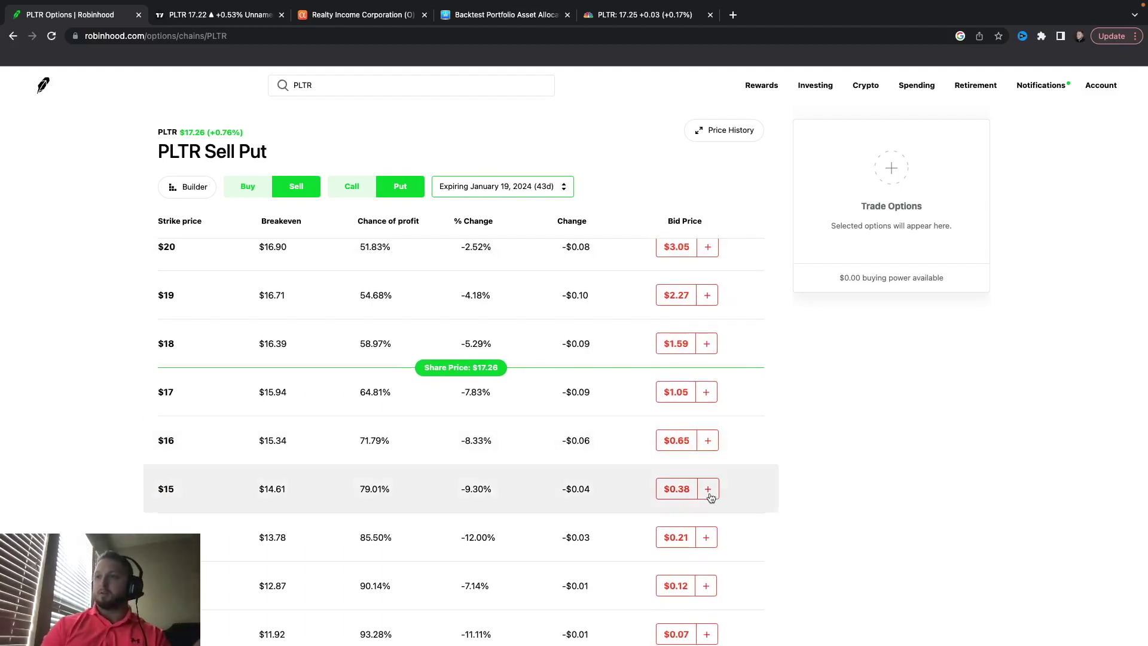
pyautogui.scroll(-2, 735, 542)
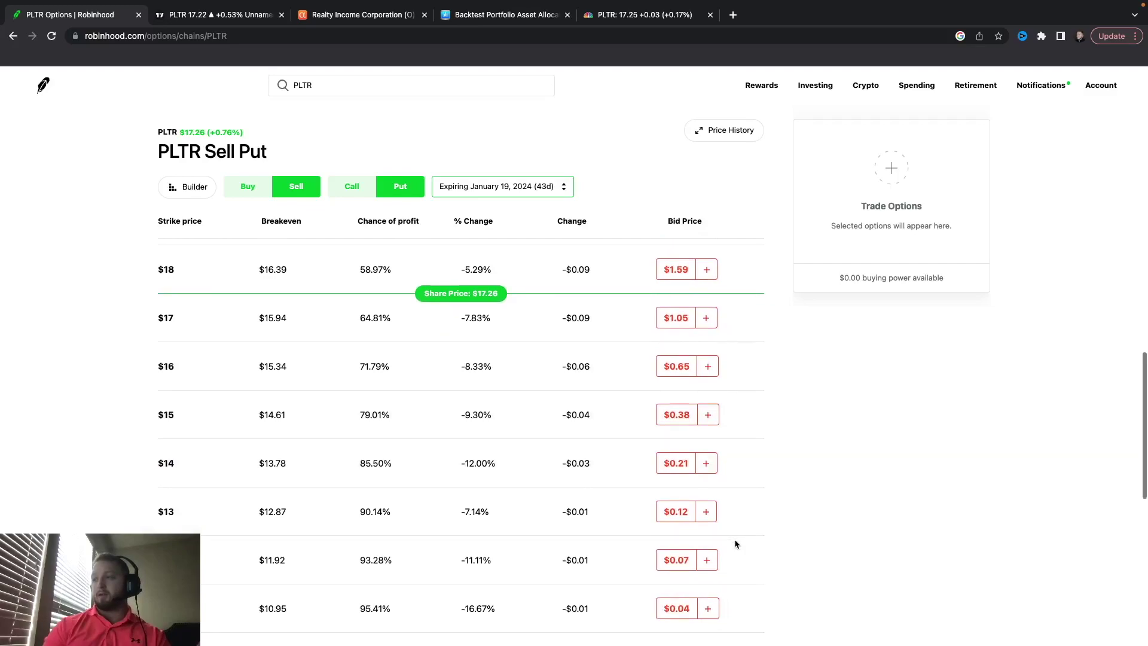
pyautogui.scroll(-1, 735, 542)
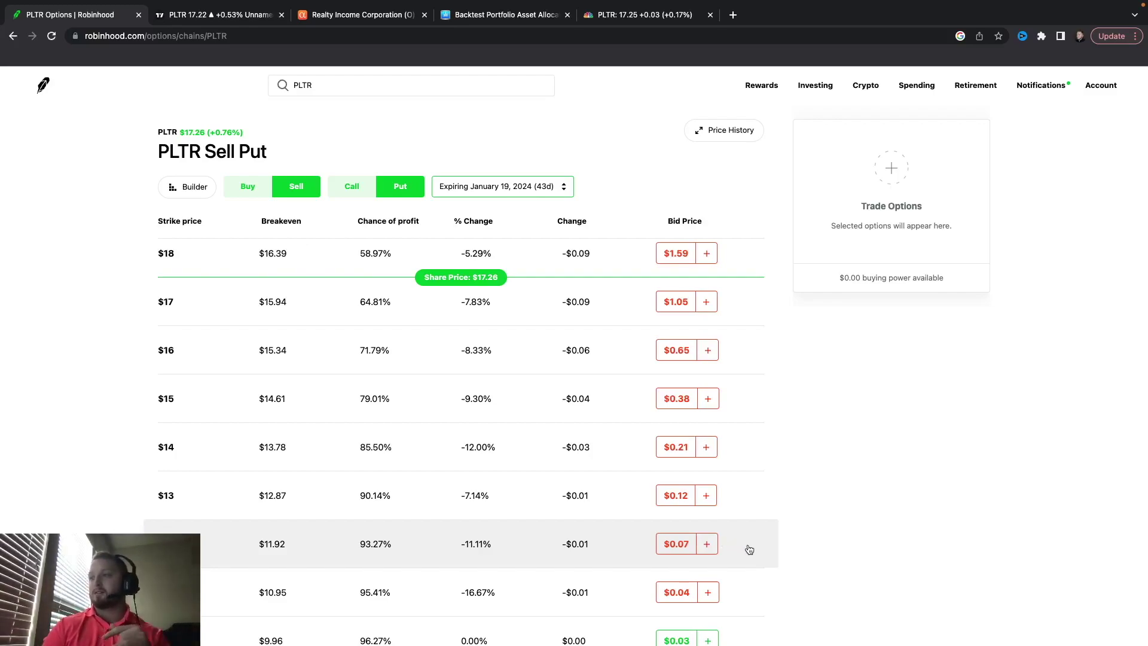
pyautogui.scroll(-1, 805, 521)
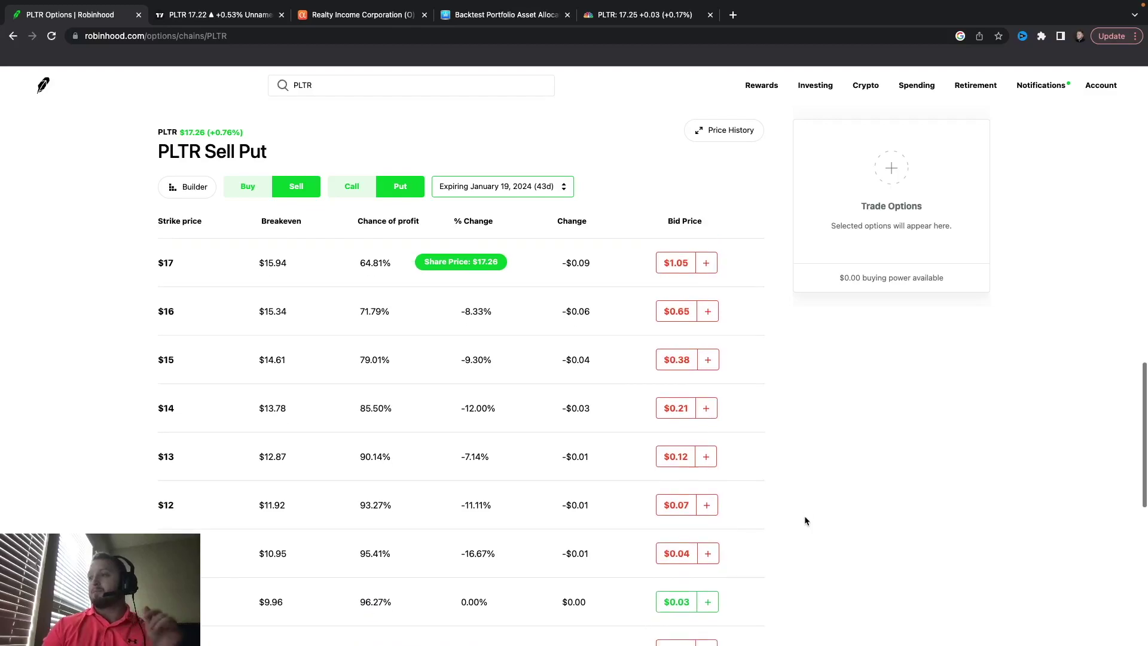
pyautogui.scroll(1, 805, 521)
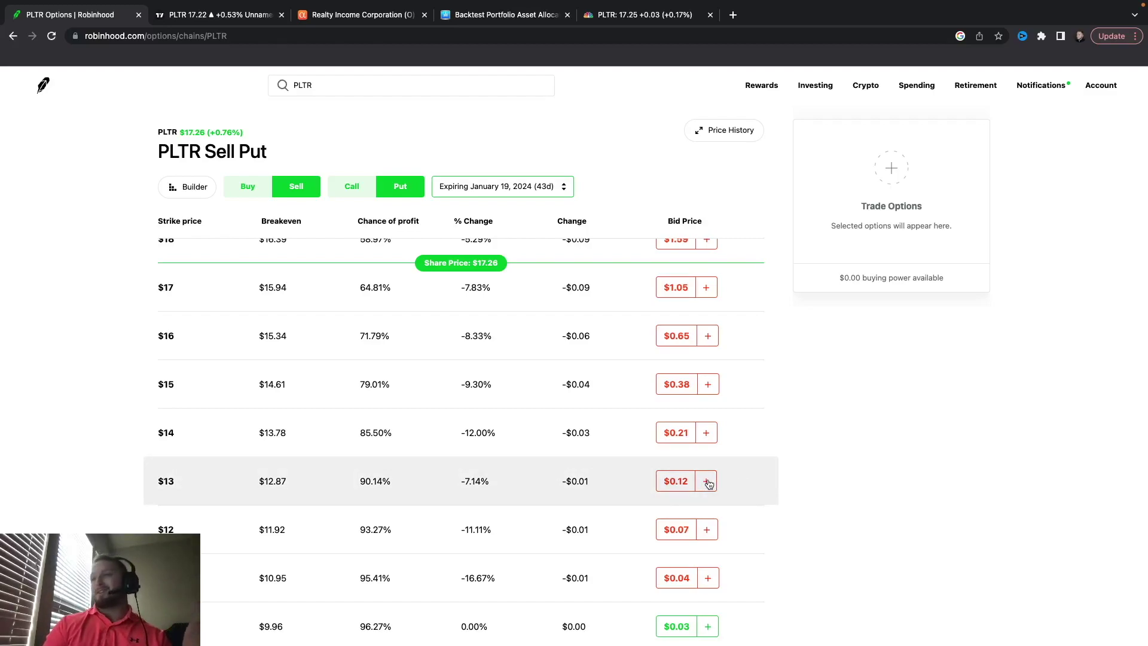
pyautogui.click(407, 481)
pyautogui.click(406, 481)
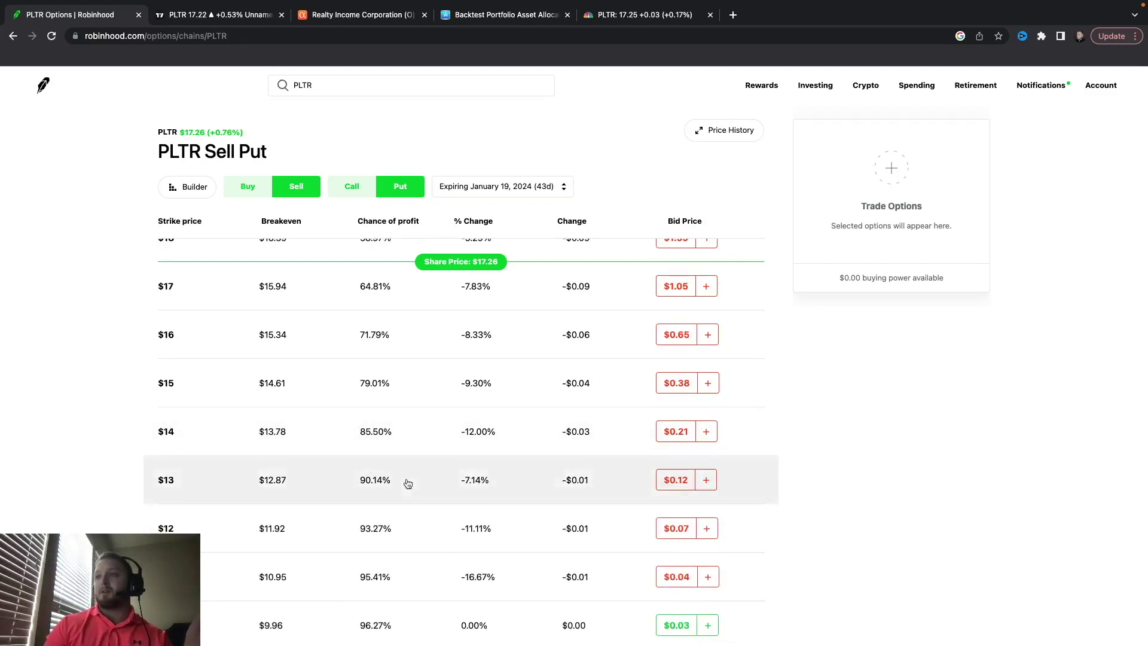
pyautogui.scroll(1, 406, 482)
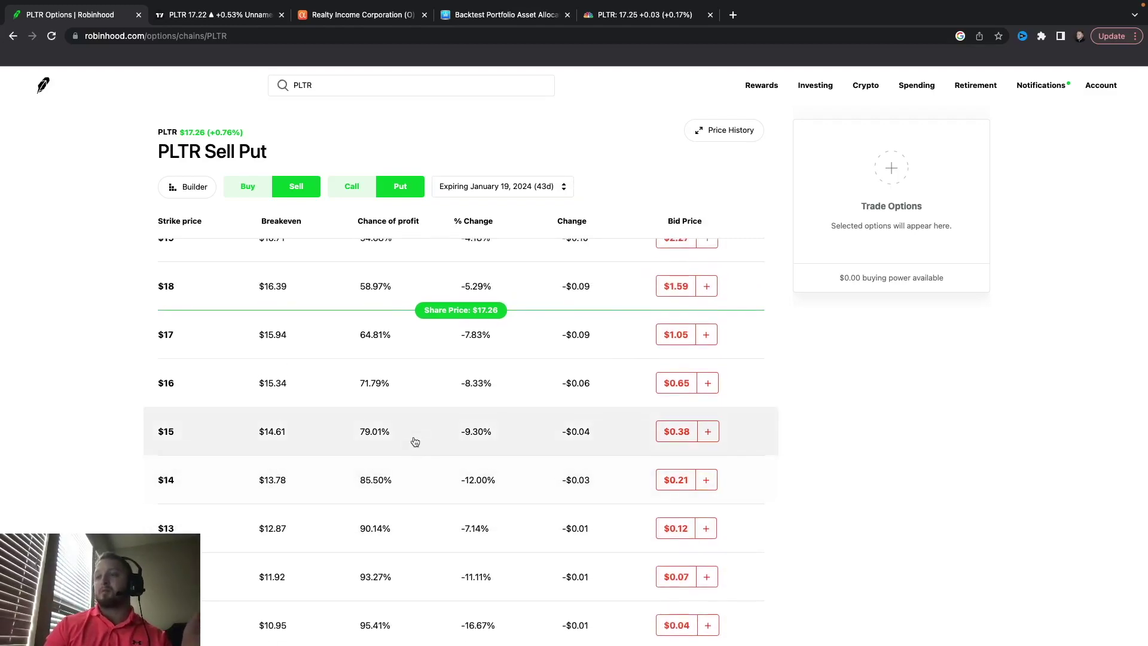
pyautogui.click(408, 492)
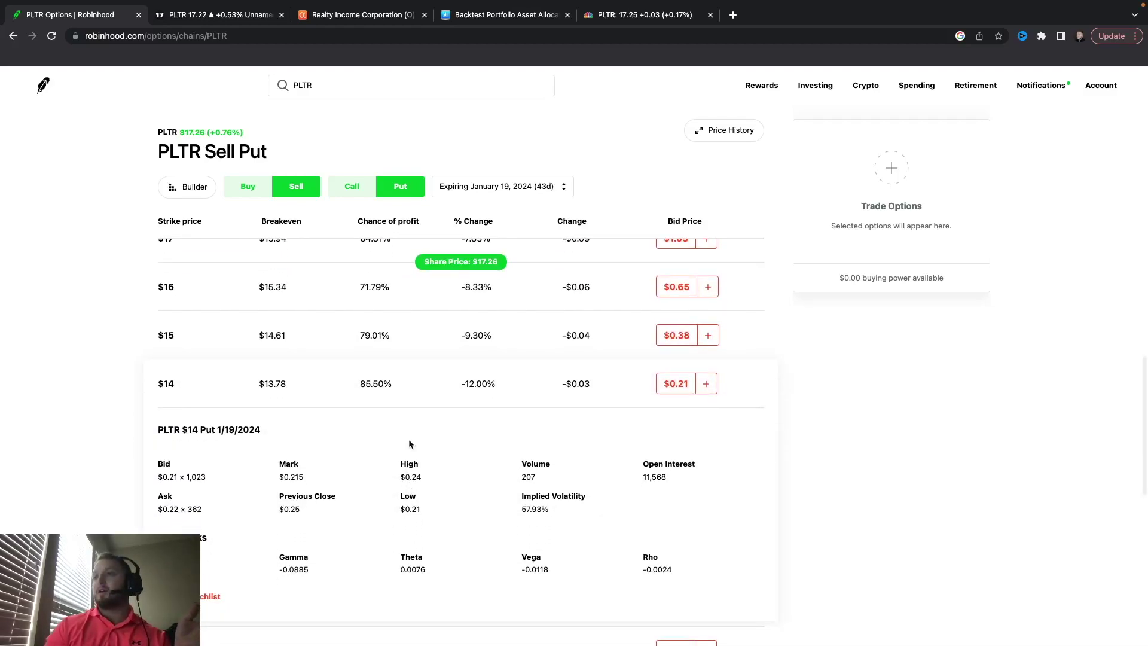
# - Close the $14 put details, switch to December 15, and review strikes around the share price
pyautogui.click(411, 394)
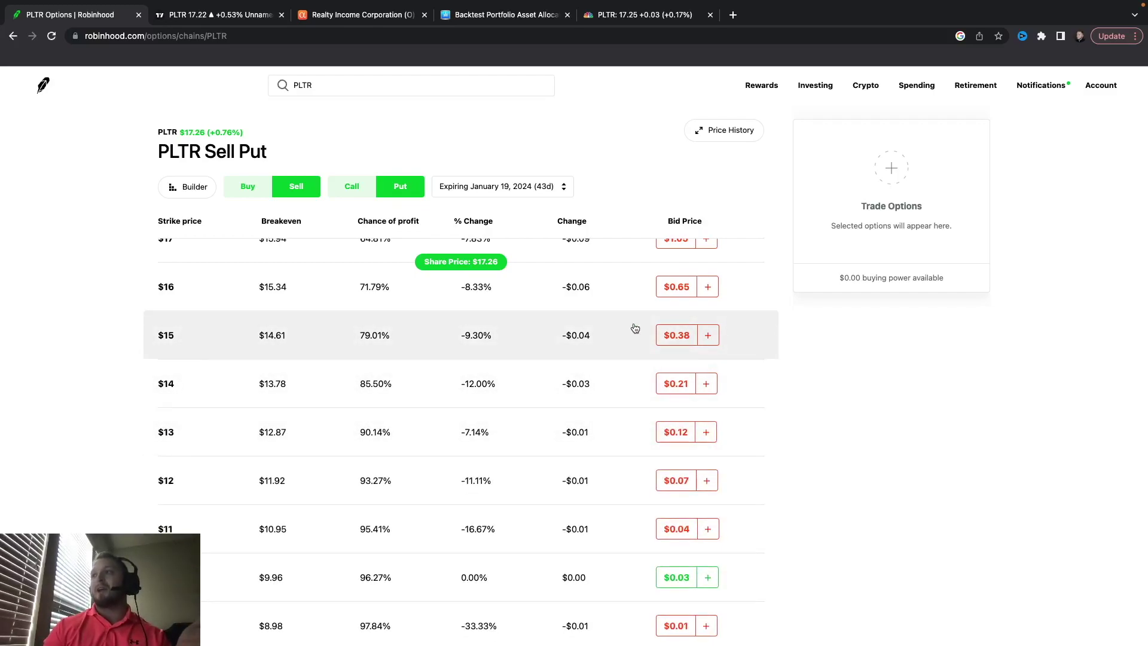
pyautogui.scroll(4, 635, 329)
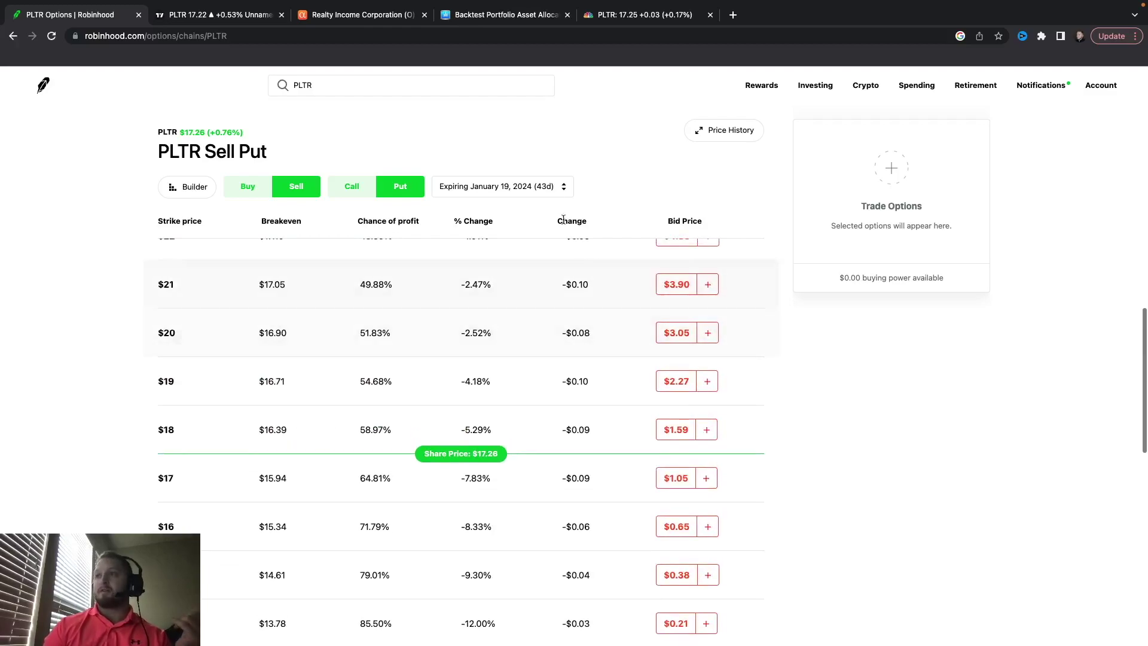
pyautogui.click(550, 184)
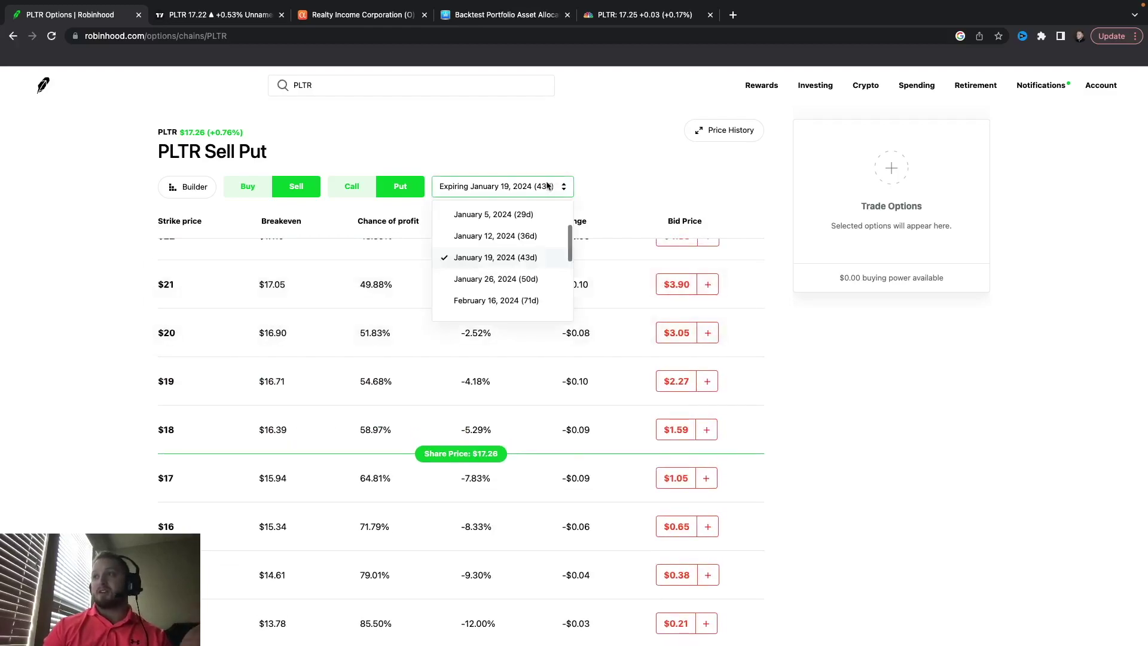
pyautogui.scroll(3, 534, 222)
pyautogui.click(532, 211)
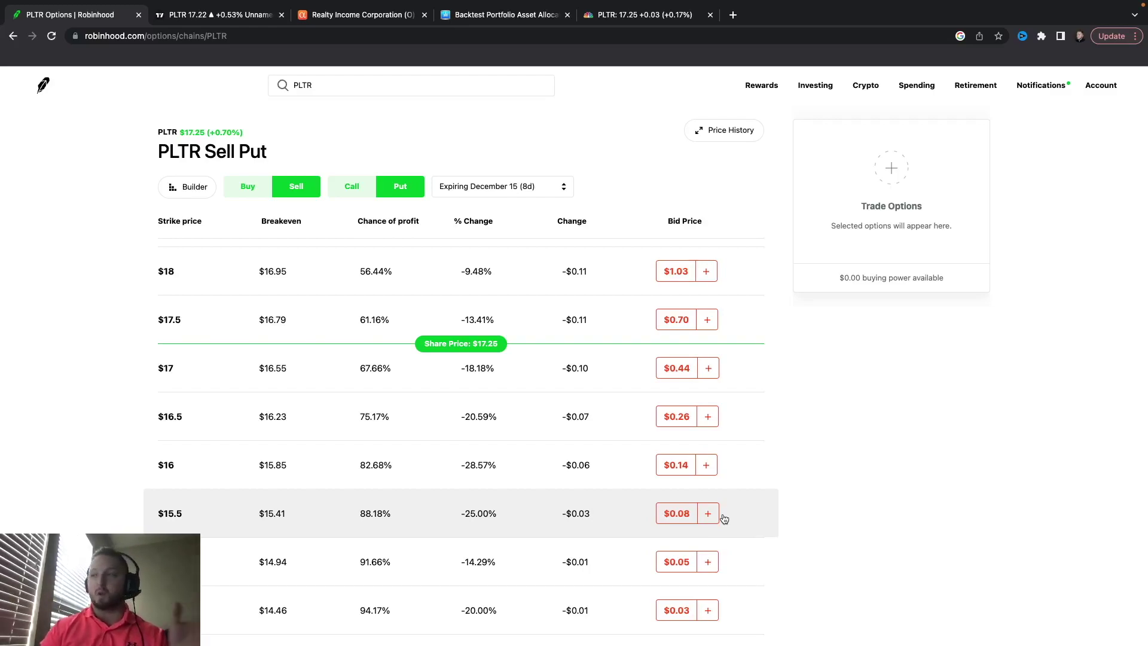
pyautogui.scroll(1, 725, 519)
pyautogui.scroll(1, 723, 517)
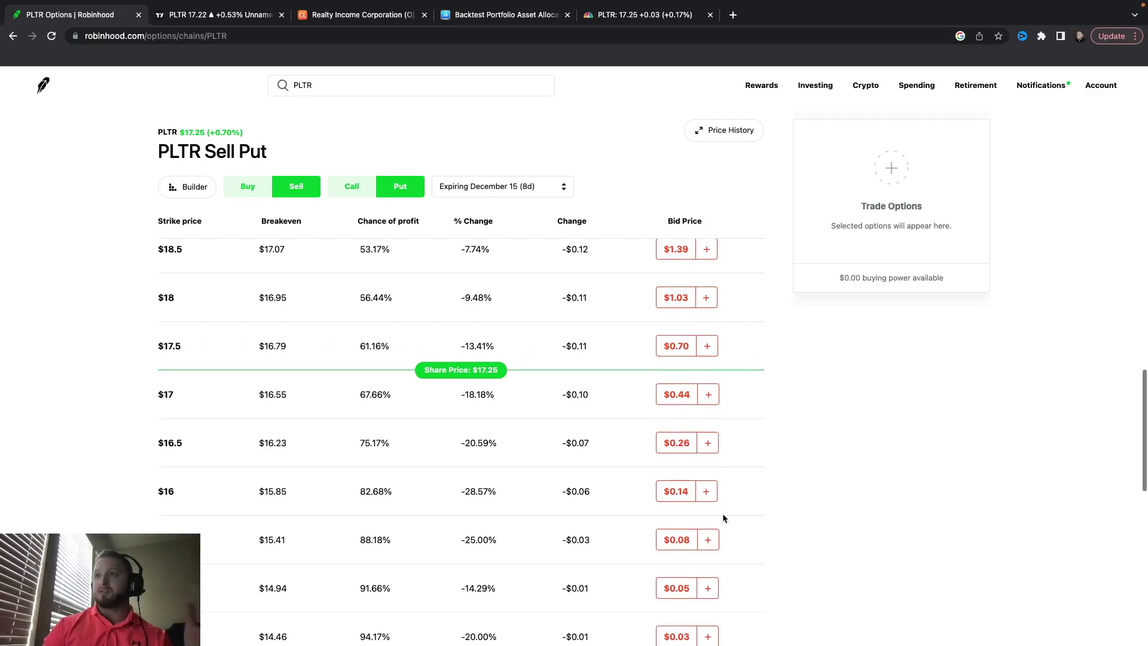
pyautogui.scroll(-1, 724, 517)
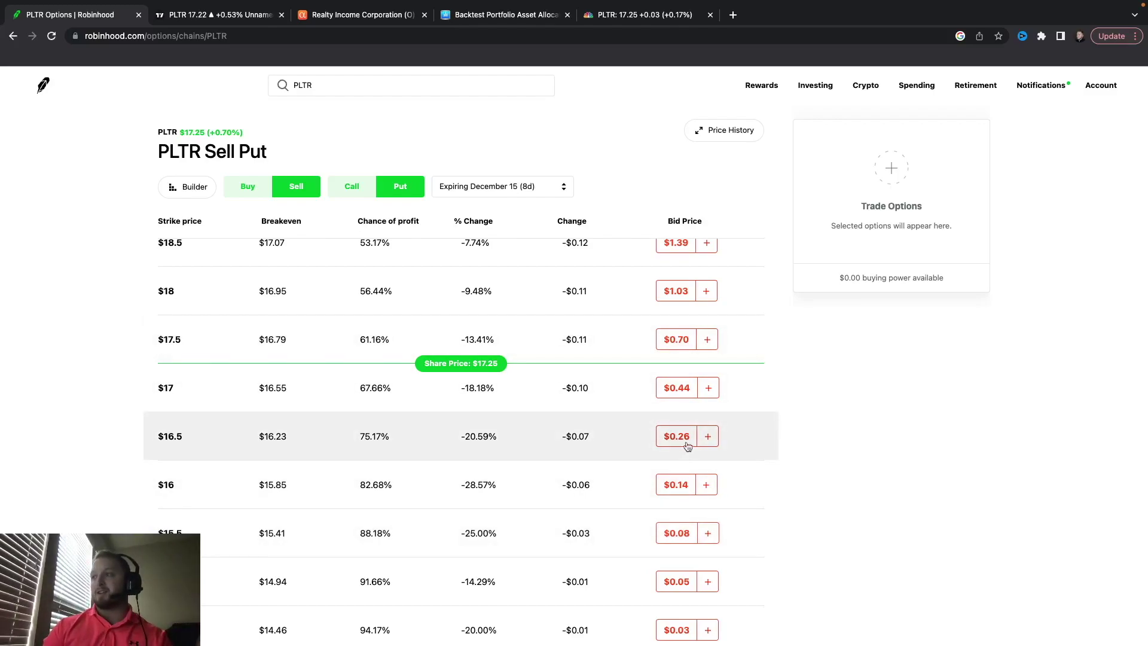
# - Drag TradingView's PLTR level line from 15.51 up to 16.08, then return to the December 15 Sell Put chain
pyautogui.click(242, 14)
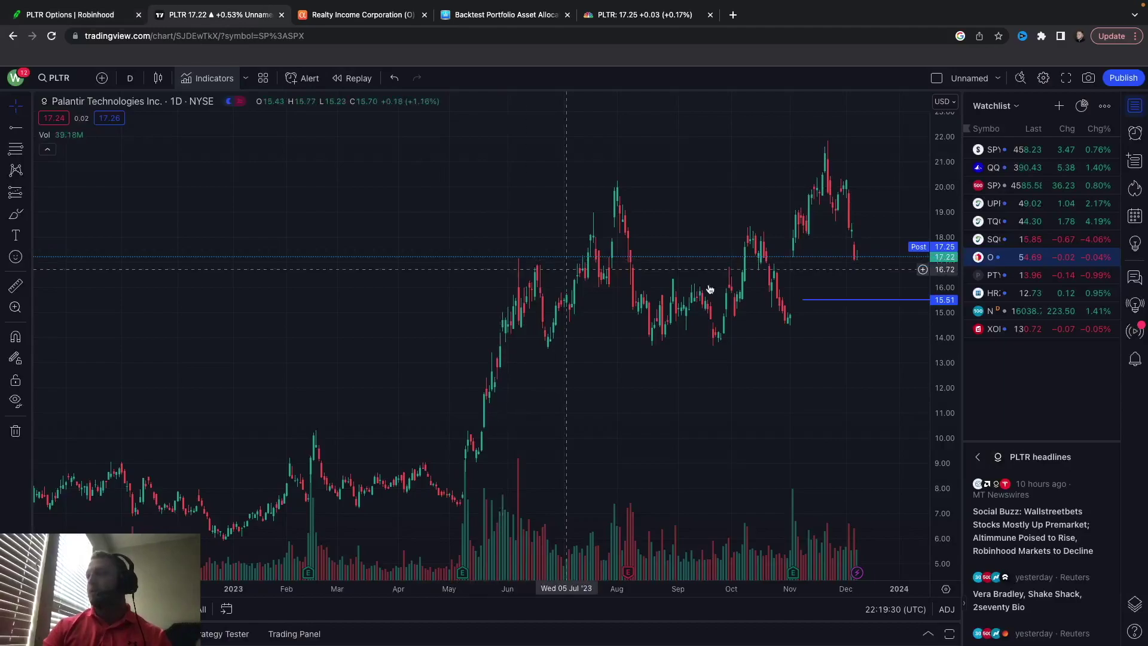
pyautogui.click(832, 301)
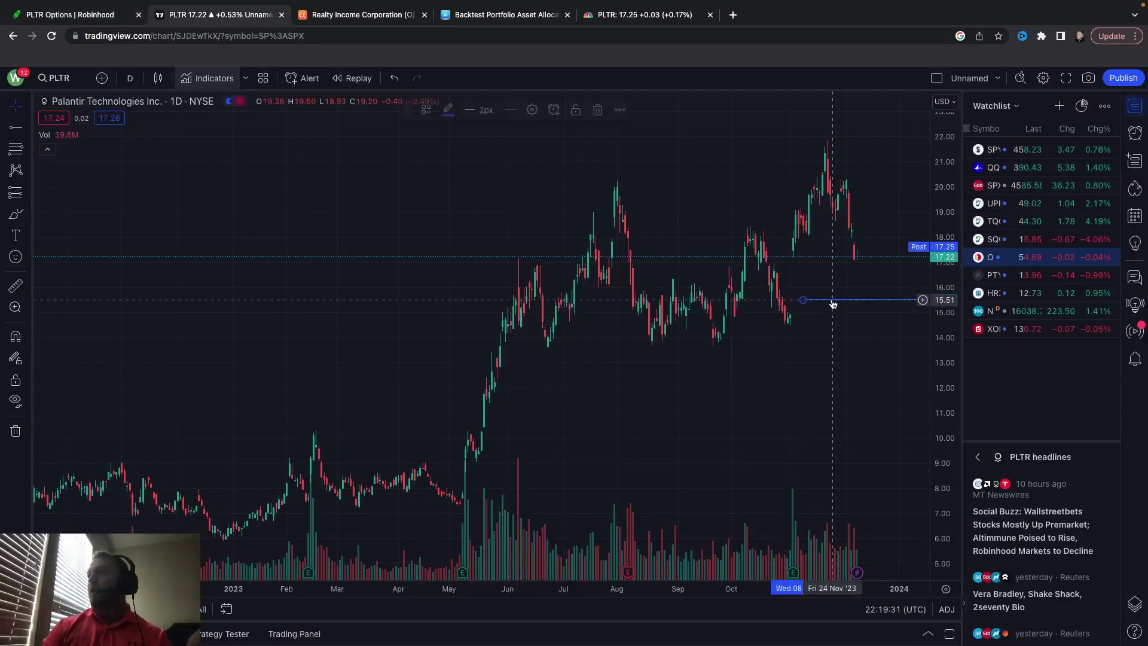
pyautogui.moveTo(833, 305); pyautogui.dragTo(836, 290)
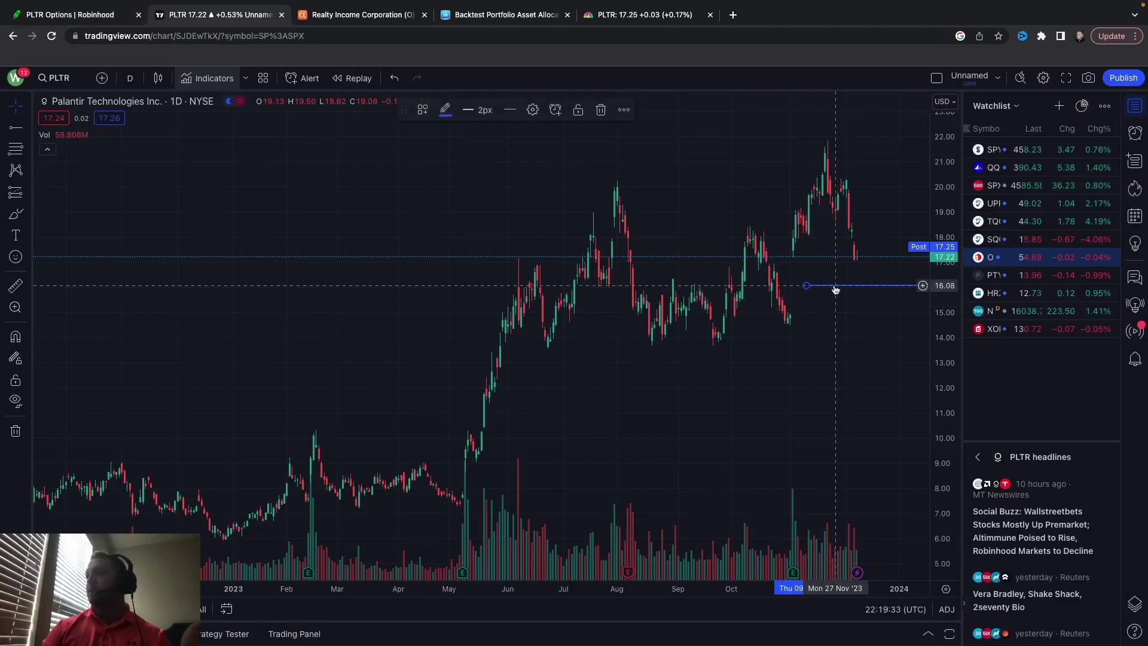
pyautogui.moveTo(78, 3)
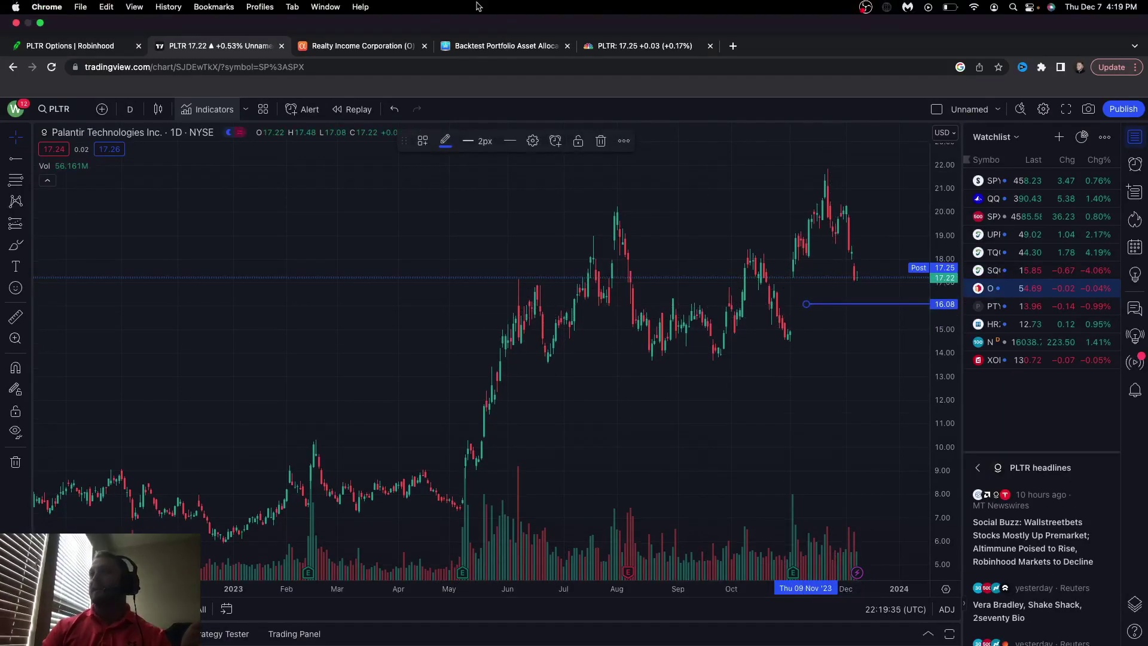
pyautogui.click(69, 46)
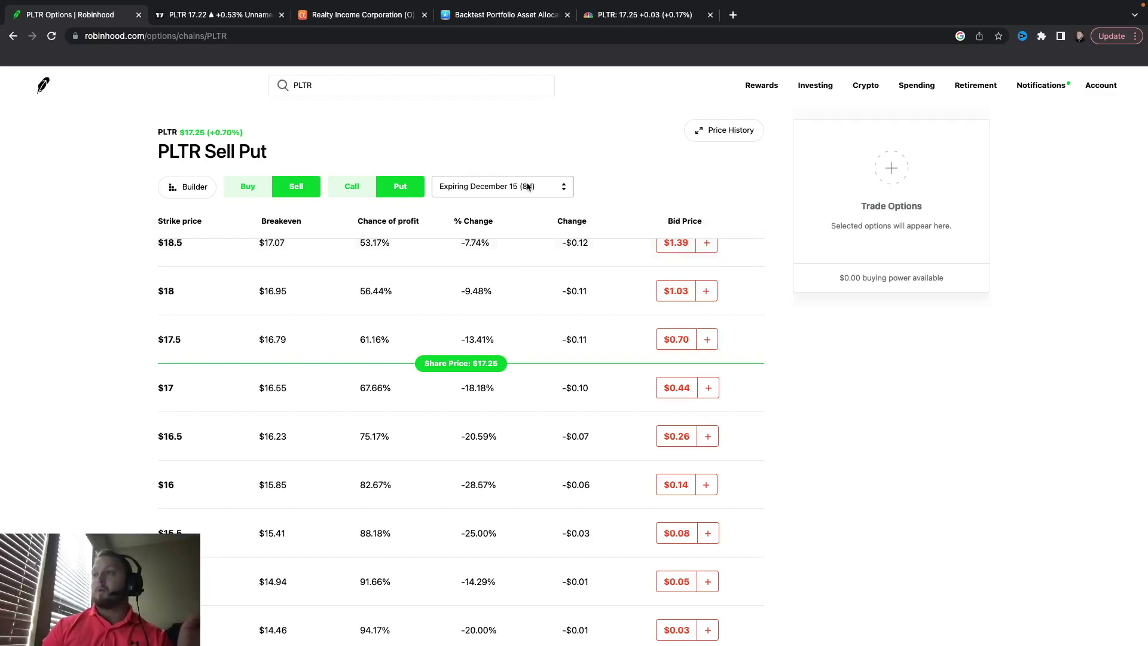
pyautogui.click(353, 188)
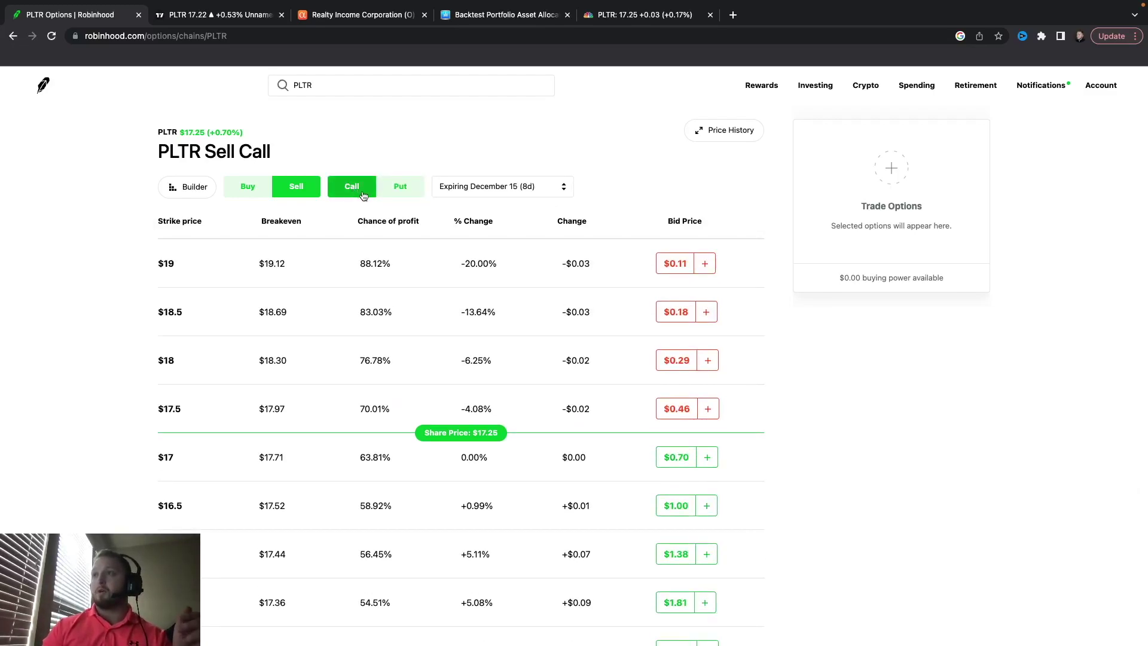
pyautogui.click(257, 191)
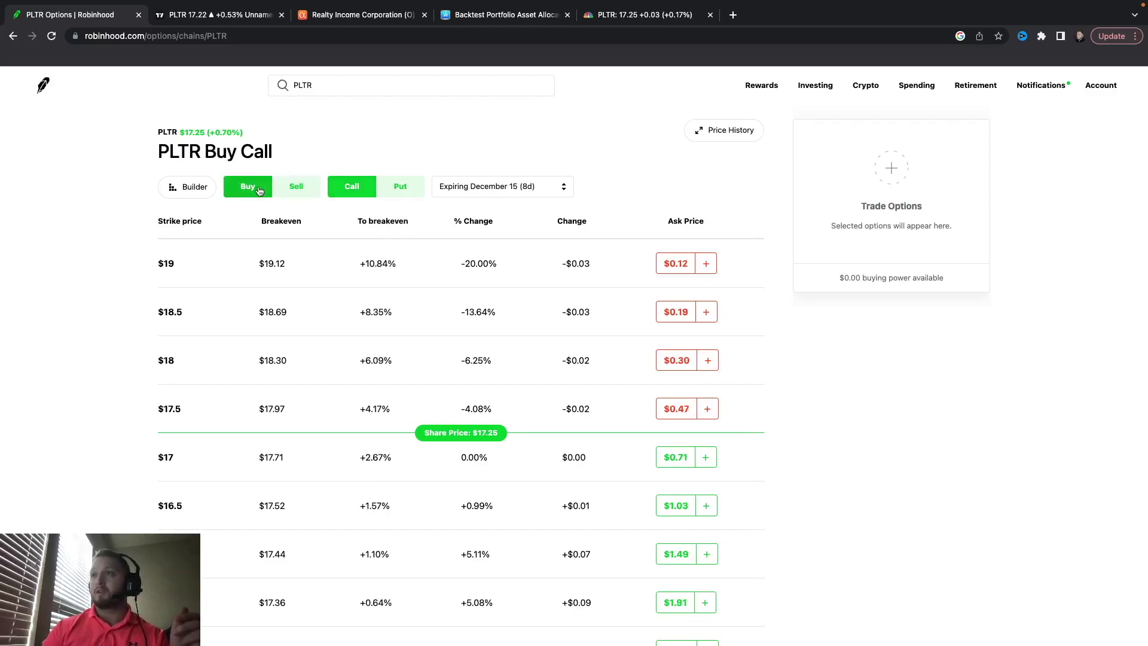
pyautogui.click(293, 191)
pyautogui.scroll(-1, 476, 407)
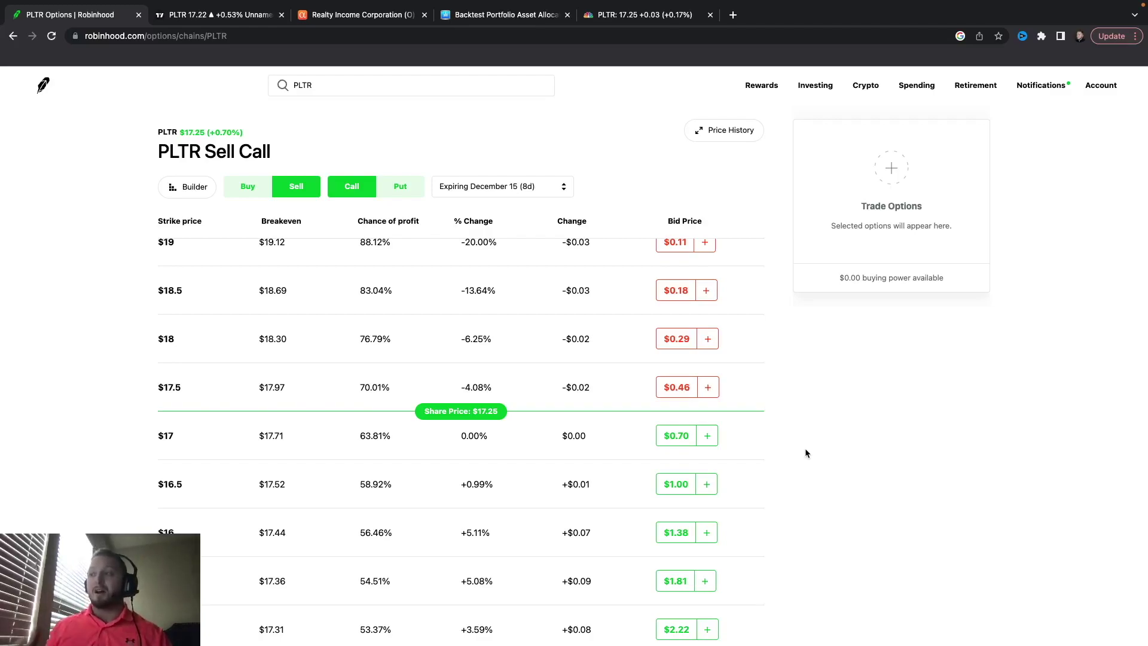
pyautogui.scroll(-2, 805, 447)
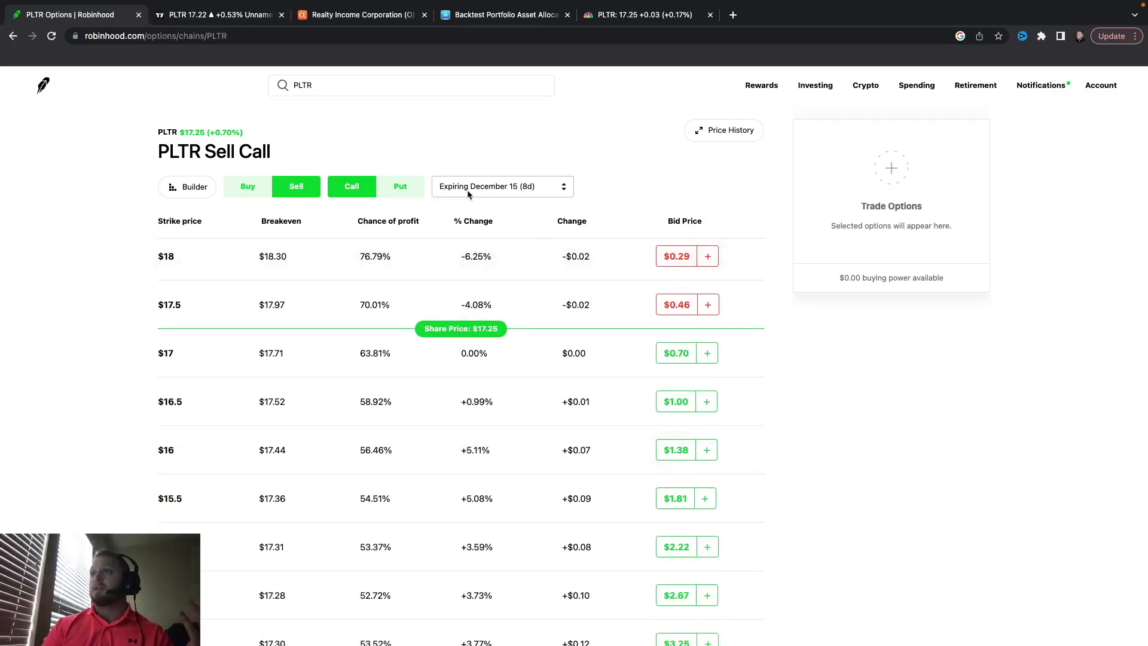
pyautogui.click(400, 196)
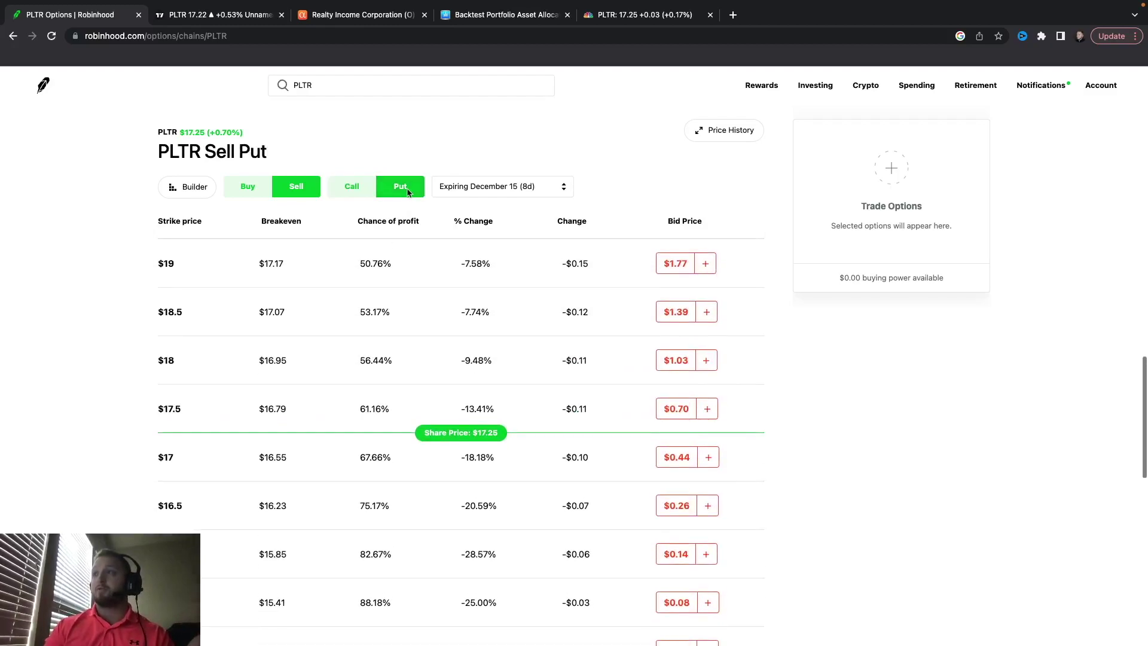
pyautogui.scroll(-3, 672, 472)
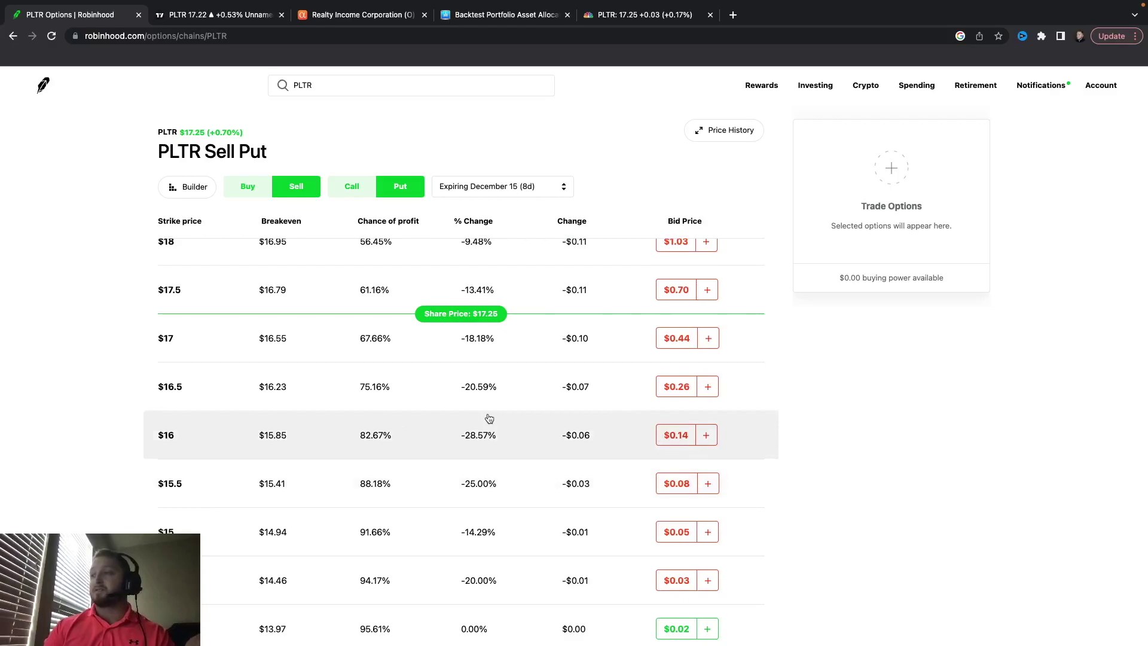
pyautogui.click(370, 390)
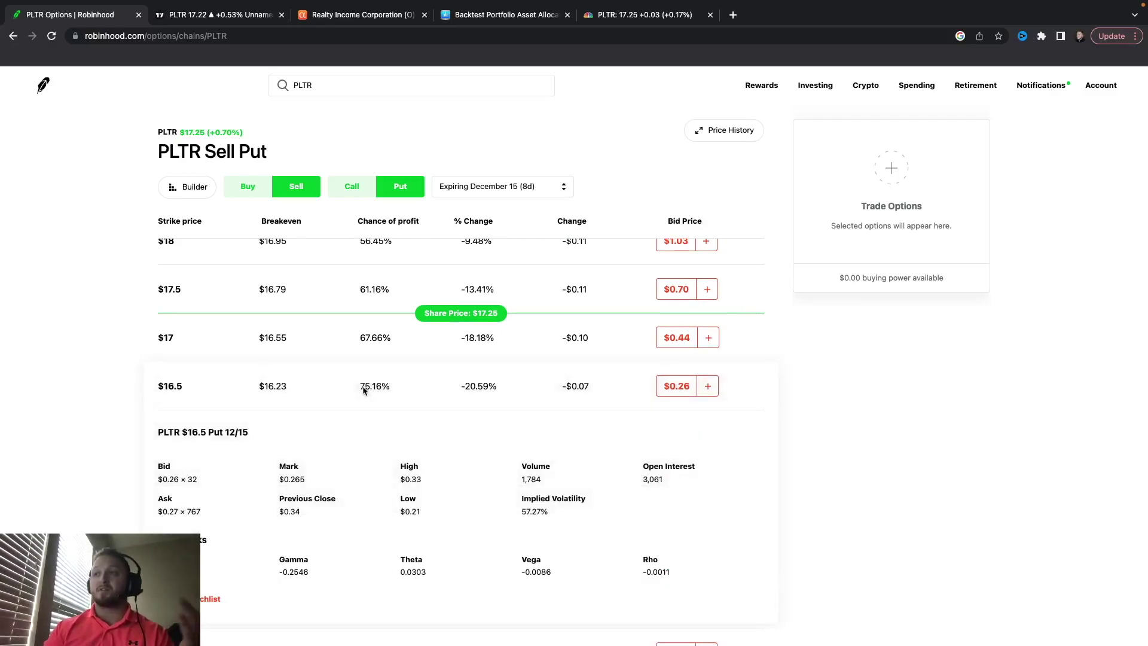
pyautogui.click(371, 394)
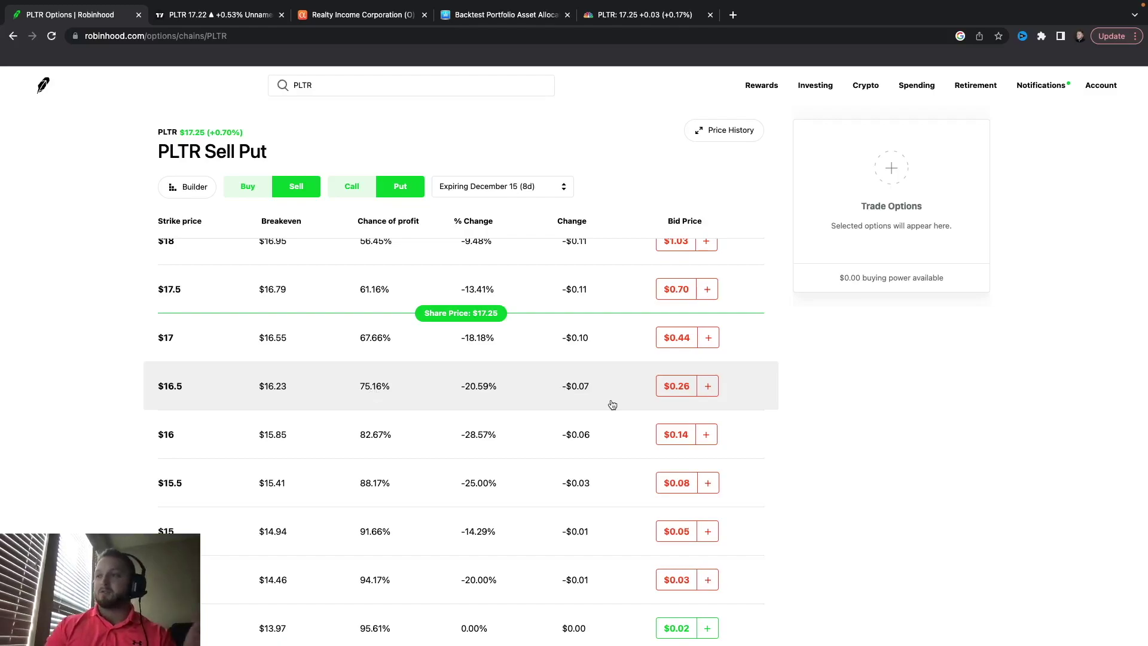
pyautogui.click(711, 394)
pyautogui.click(713, 396)
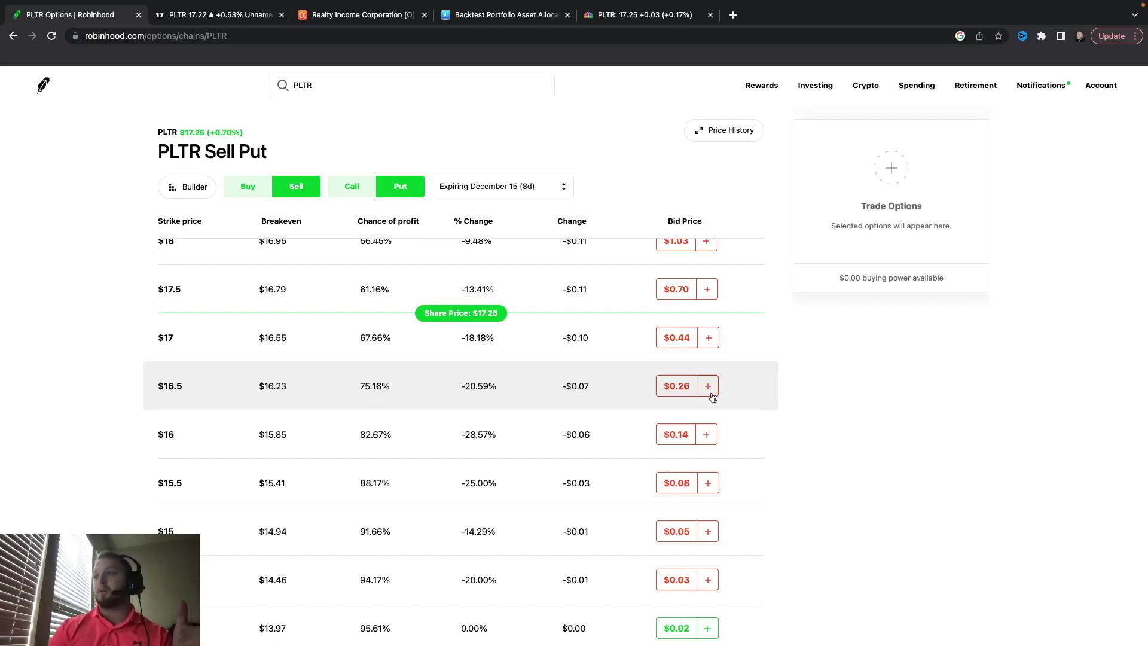
pyautogui.click(713, 397)
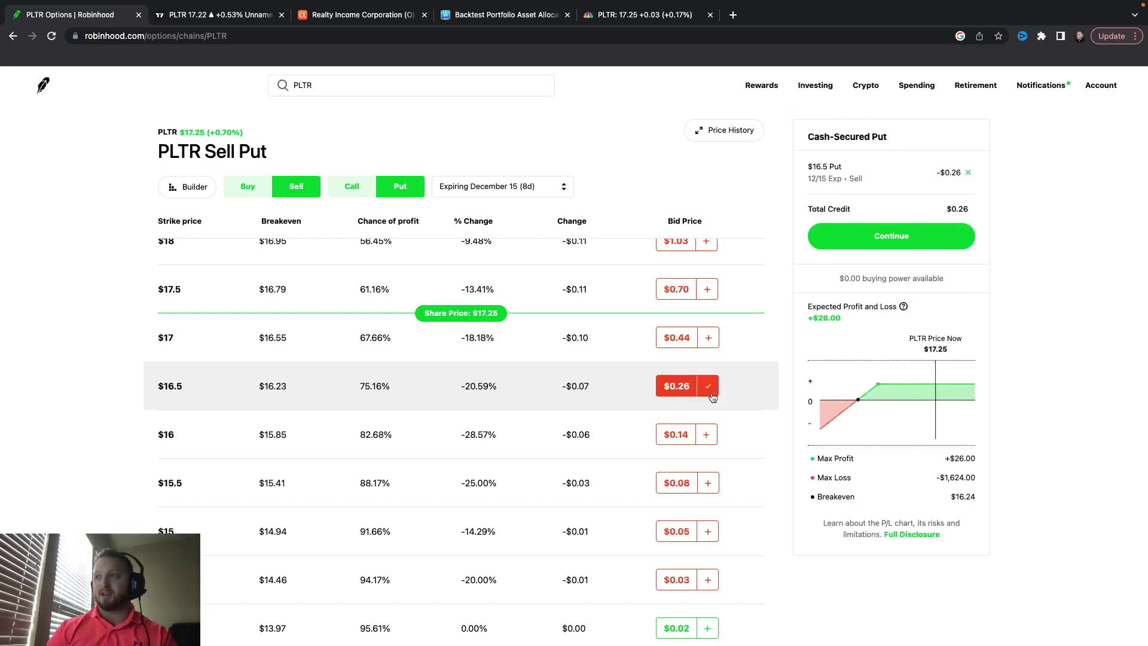
pyautogui.click(710, 394)
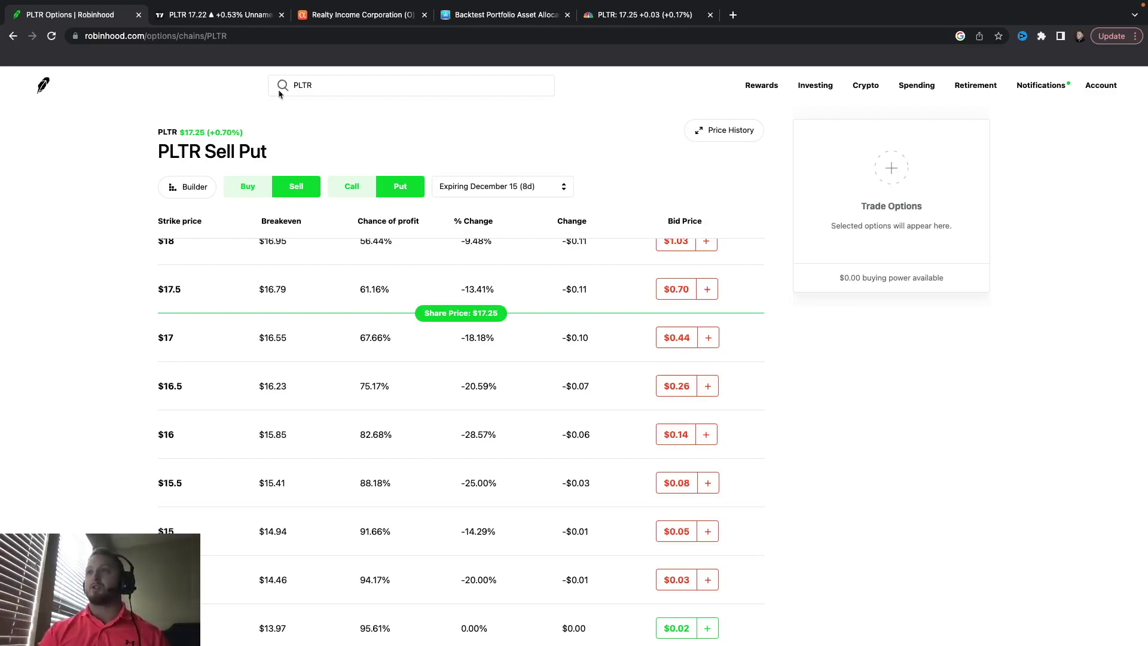
# - Open the $17.25 PLTR stock page and flip through 3M, YTD, 1Y and 5Y charts, ending on 1Y
pyautogui.click(196, 136)
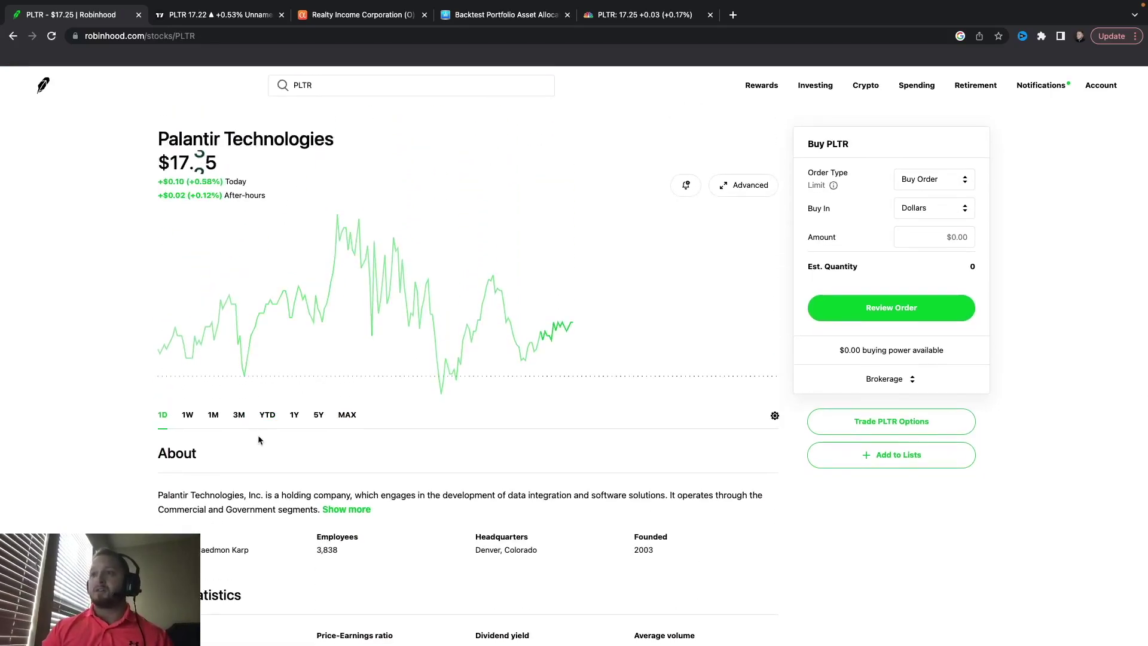
pyautogui.click(239, 415)
pyautogui.click(267, 418)
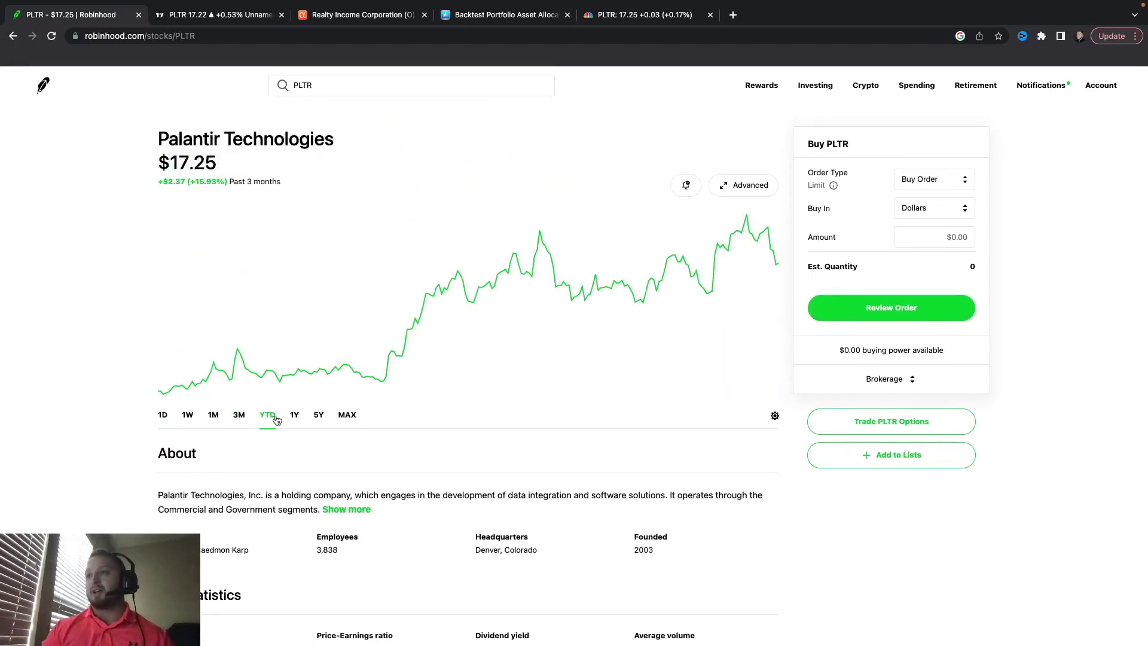
pyautogui.click(296, 417)
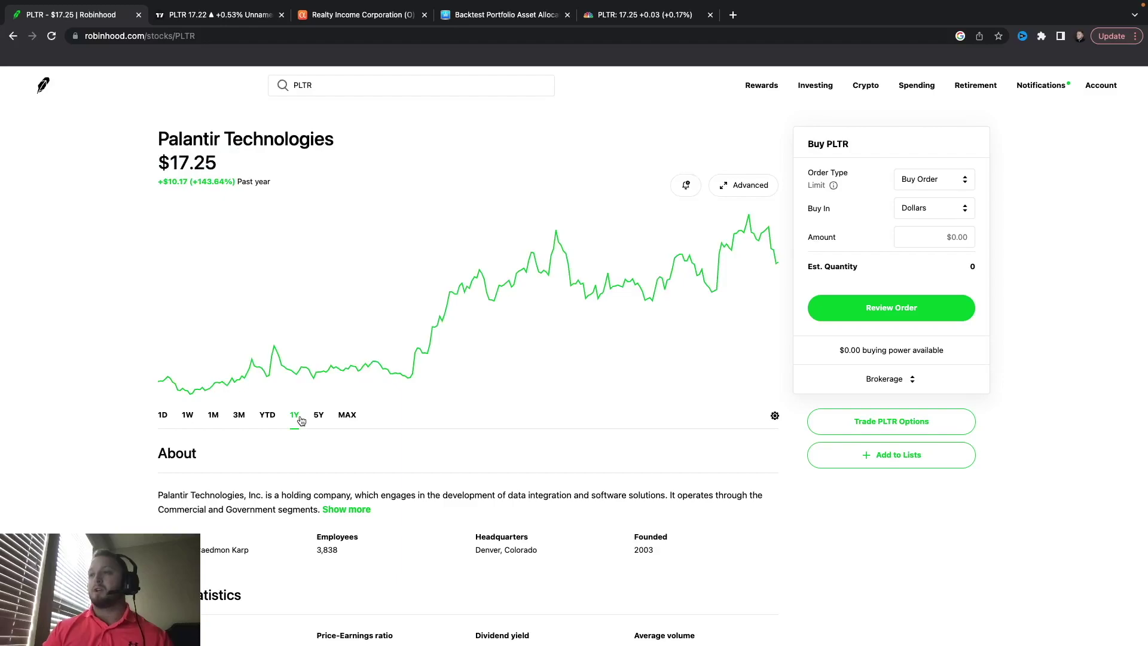
pyautogui.click(315, 422)
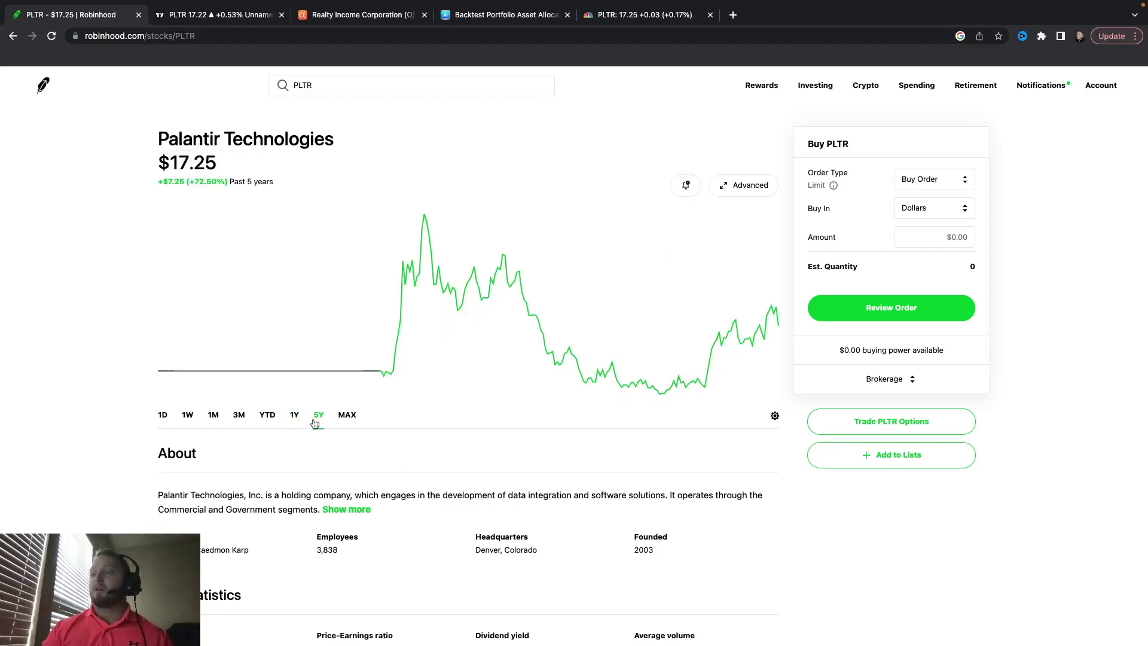
pyautogui.click(295, 417)
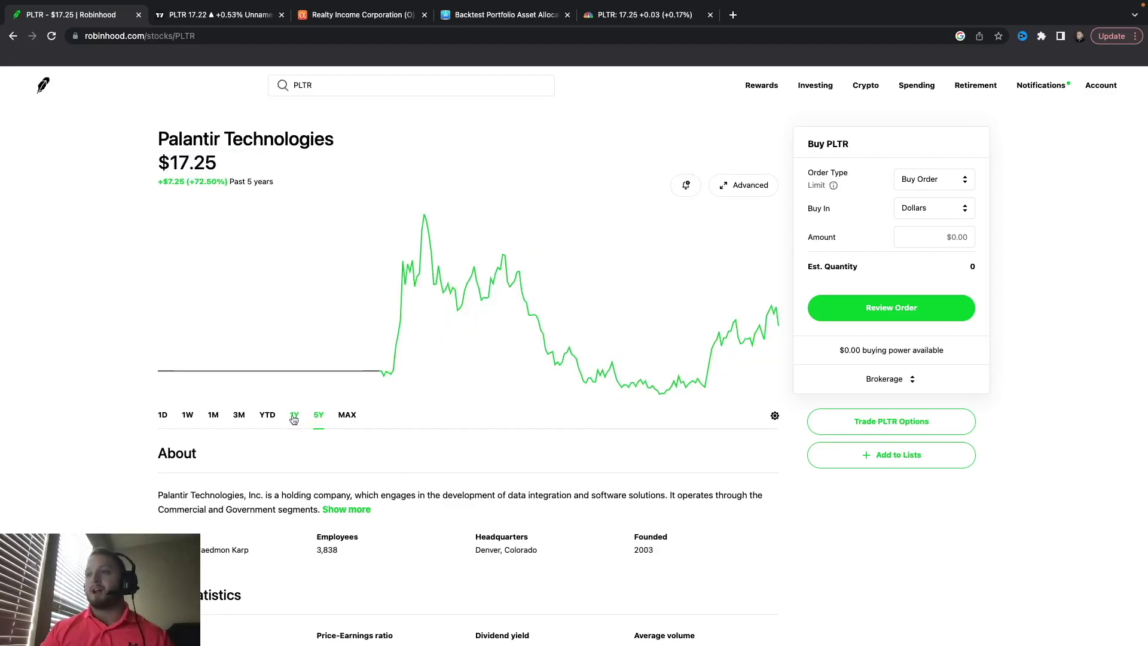